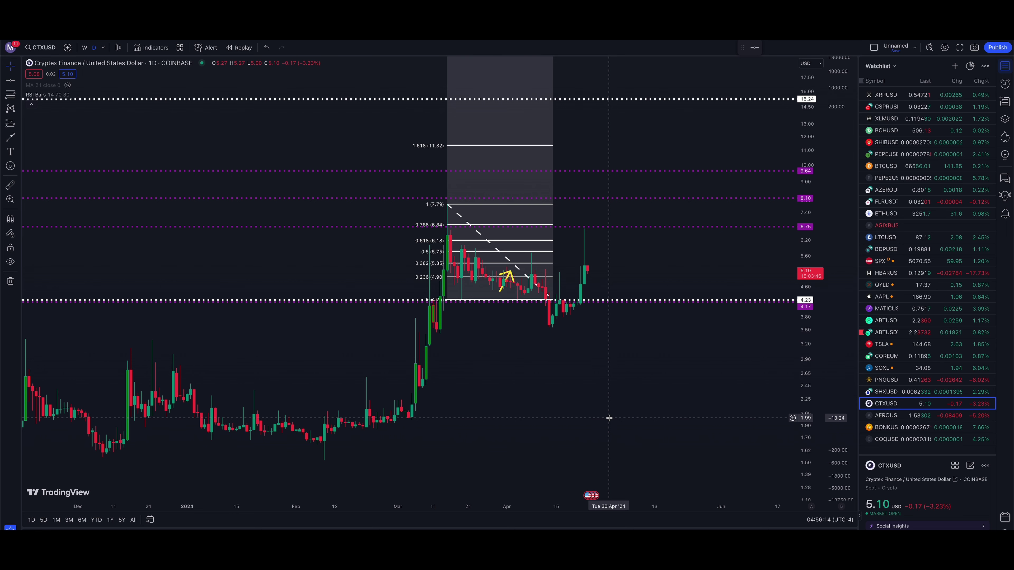
{"action": "left_click_drag", "start_coordinate": [609, 418], "coordinate": [635, 417]}
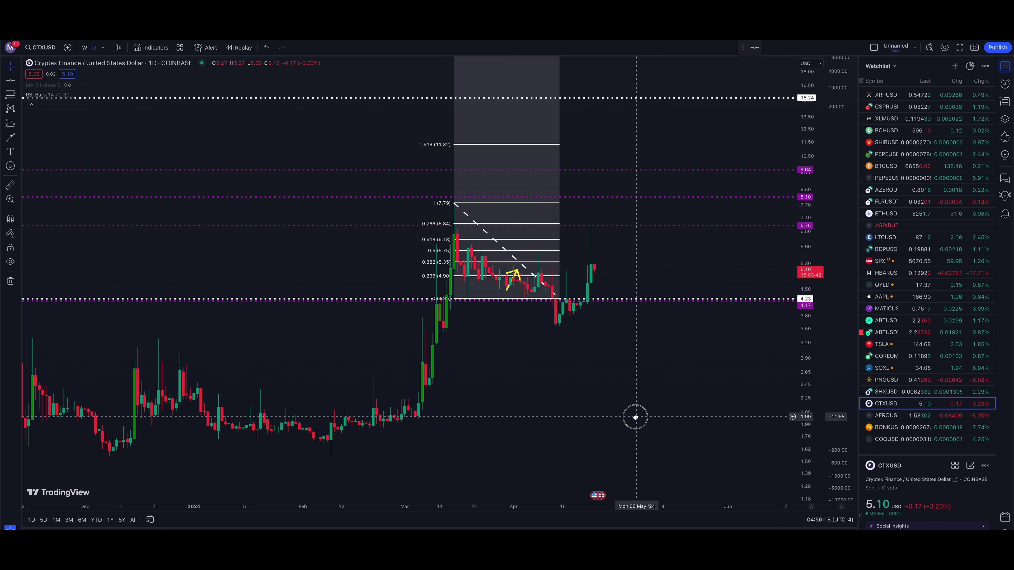
{"action": "mouse_move", "coordinate": [635, 417]}
{"action": "left_mouse_down"}
{"action": "mouse_move", "coordinate": [662, 415]}
{"action": "mouse_move", "coordinate": [652, 420]}
{"action": "left_mouse_up"}
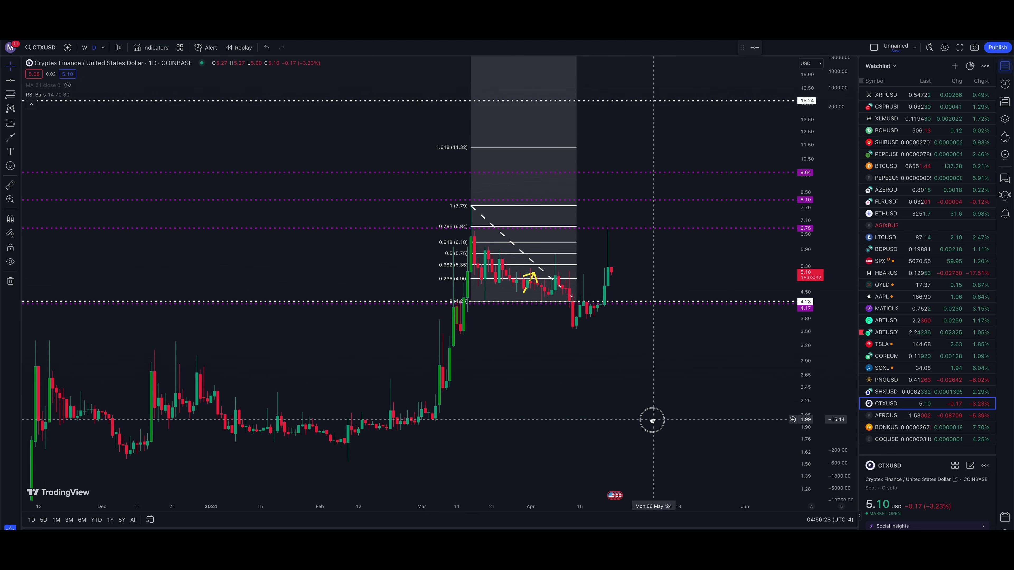
{"action": "left_click_drag", "start_coordinate": [653, 421], "coordinate": [646, 437]}
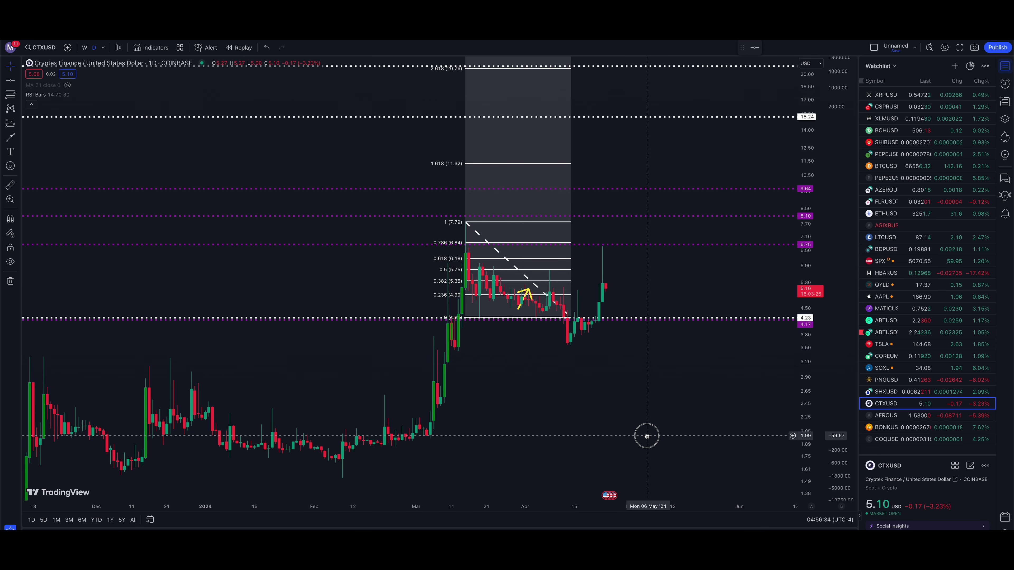
{"action": "left_click_drag", "start_coordinate": [646, 436], "coordinate": [646, 436]}
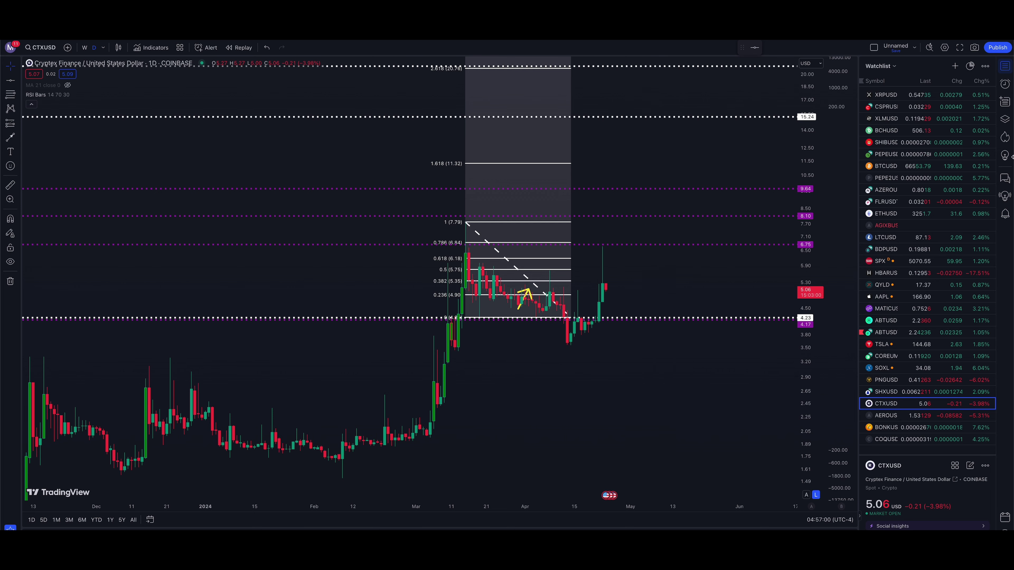
- Hide the watchlist and enlarge the CTXUSD daily chart around the March and April candles
{"action": "left_click", "coordinate": [1005, 66]}
{"action": "scroll", "coordinate": [719, 386], "scroll_direction": "up", "scroll_amount": 5}
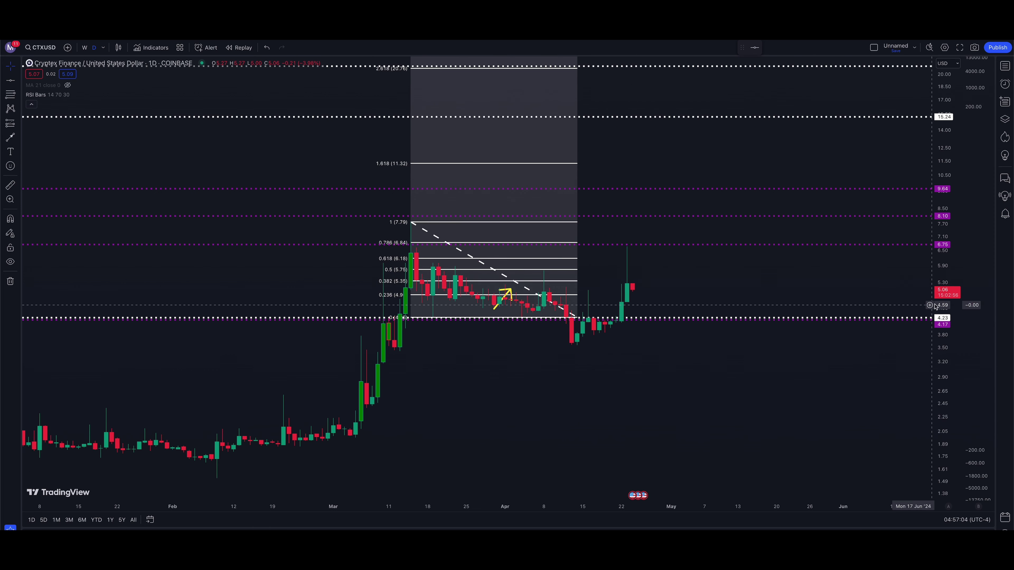
{"action": "left_click_drag", "start_coordinate": [945, 263], "coordinate": [928, 163]}
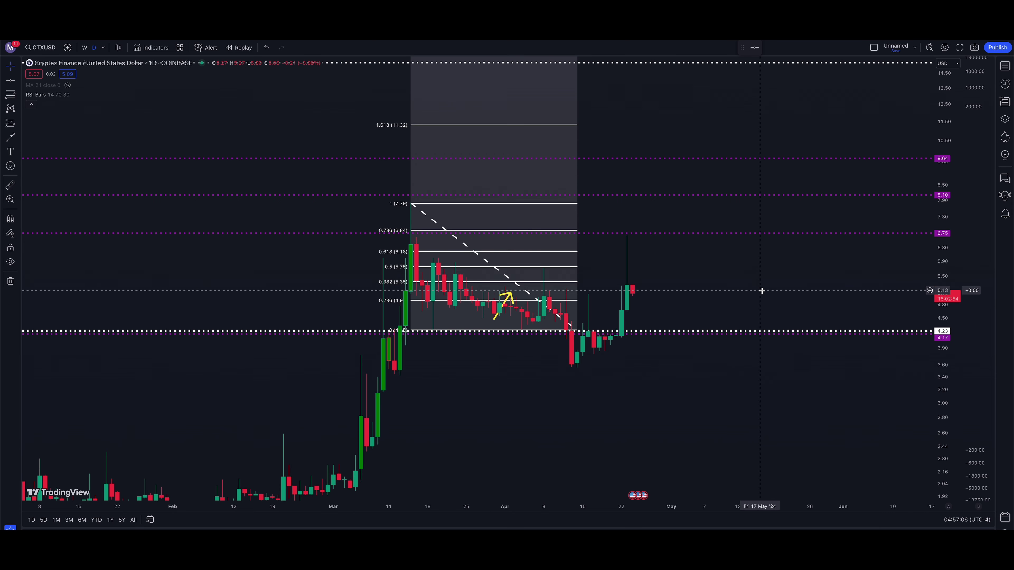
{"action": "left_click_drag", "start_coordinate": [761, 290], "coordinate": [754, 319]}
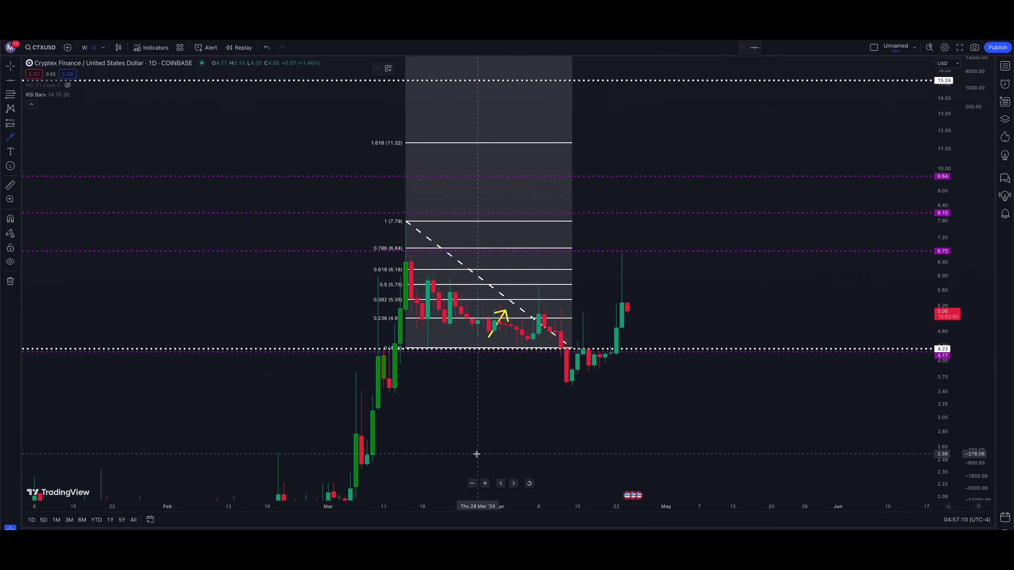
- Start a temporary arrow from about 2.41 on 30 March toward the mid-April candles and cancel it
{"action": "left_click", "coordinate": [489, 467]}
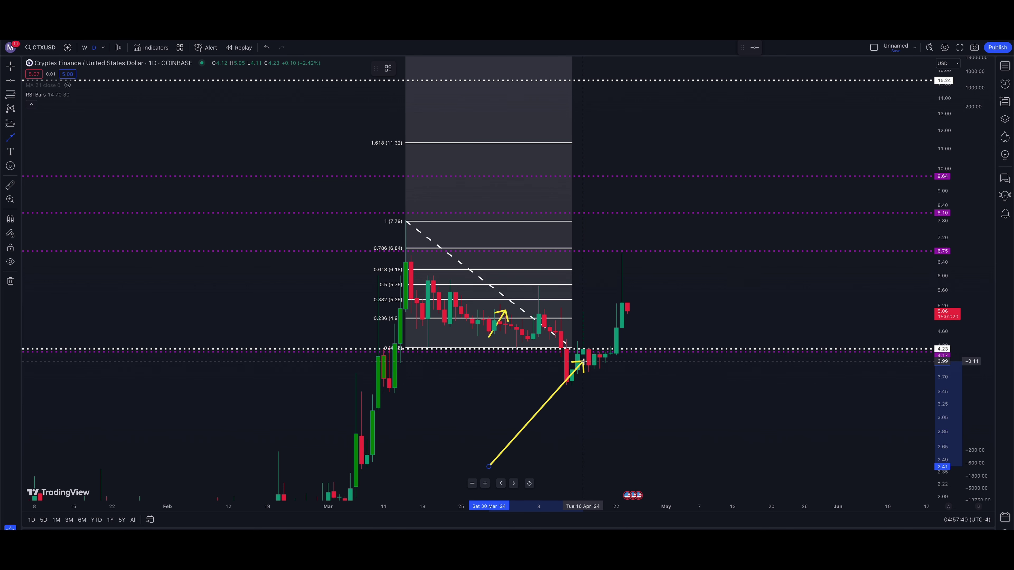
{"action": "scroll", "coordinate": [583, 361], "scroll_direction": "up", "scroll_amount": 4}
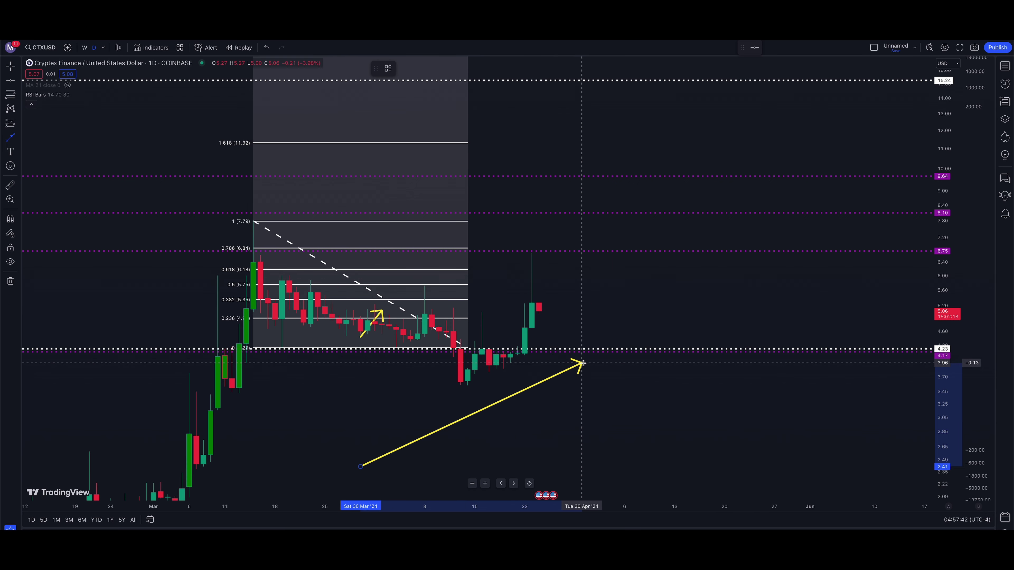
{"action": "key", "text": "Escape"}
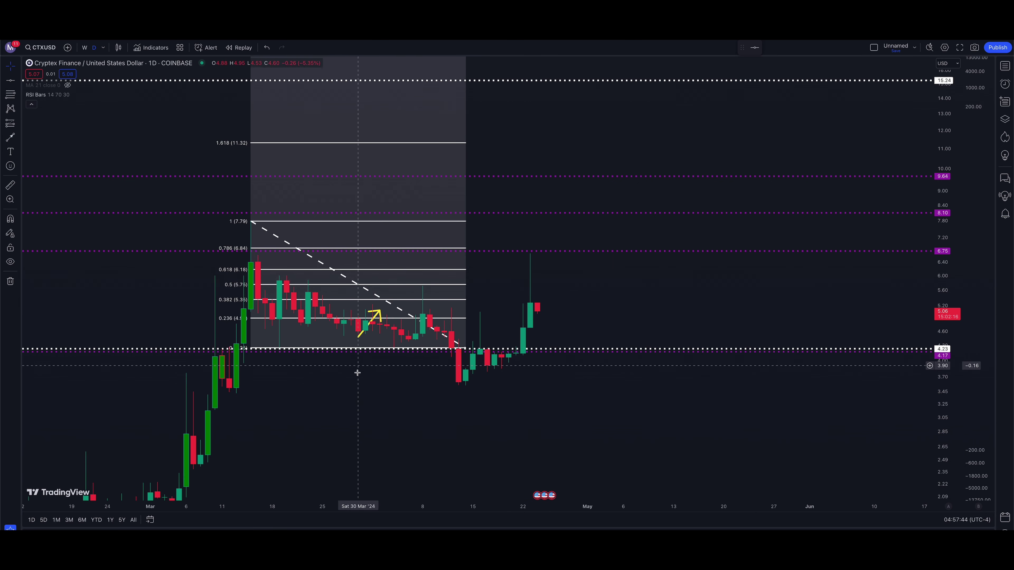
- Point a temporary arrow from about 3.31 on 1 May at the base of the 22 April candle and cancel it
{"action": "scroll", "coordinate": [584, 373], "scroll_direction": "left", "scroll_amount": 5}
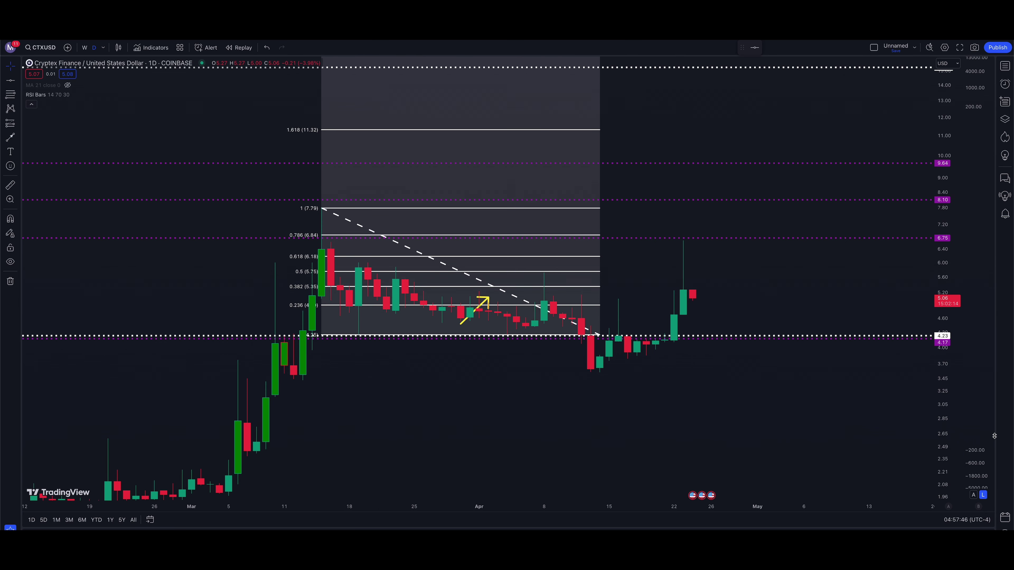
{"action": "left_click_drag", "start_coordinate": [947, 419], "coordinate": [934, 308]}
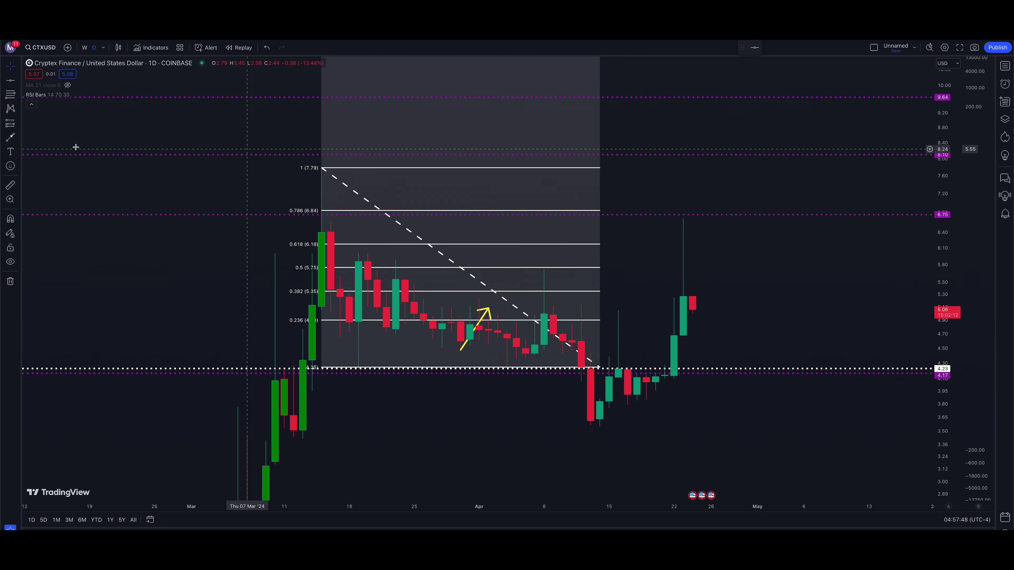
{"action": "left_click", "coordinate": [9, 138]}
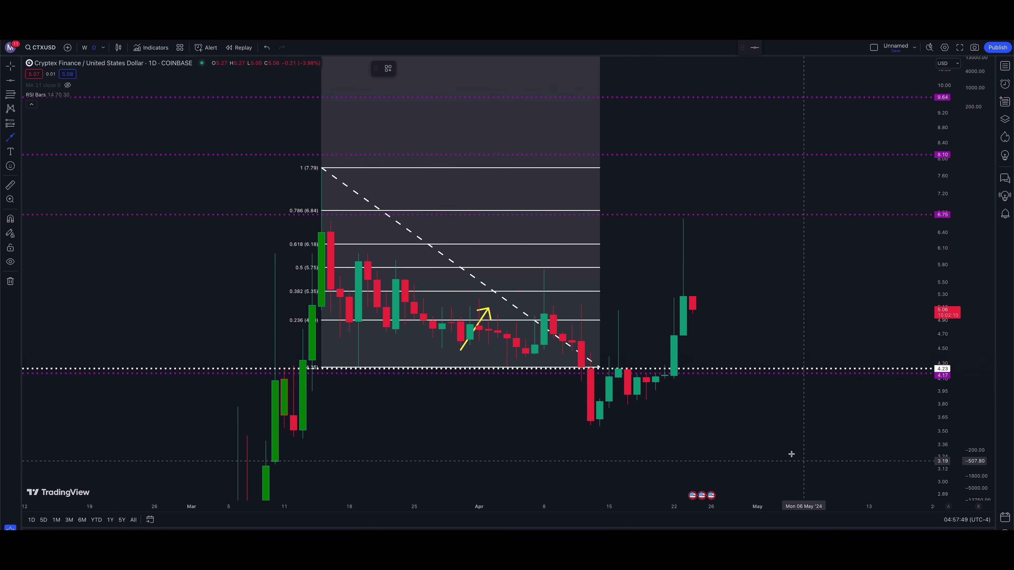
{"action": "left_click", "coordinate": [757, 449]}
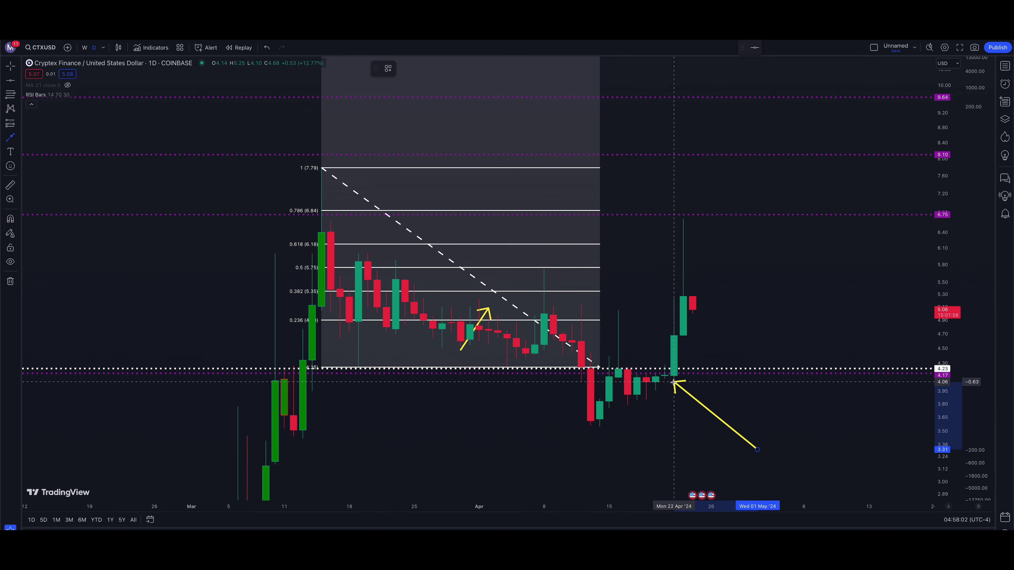
{"action": "key", "text": "Escape"}
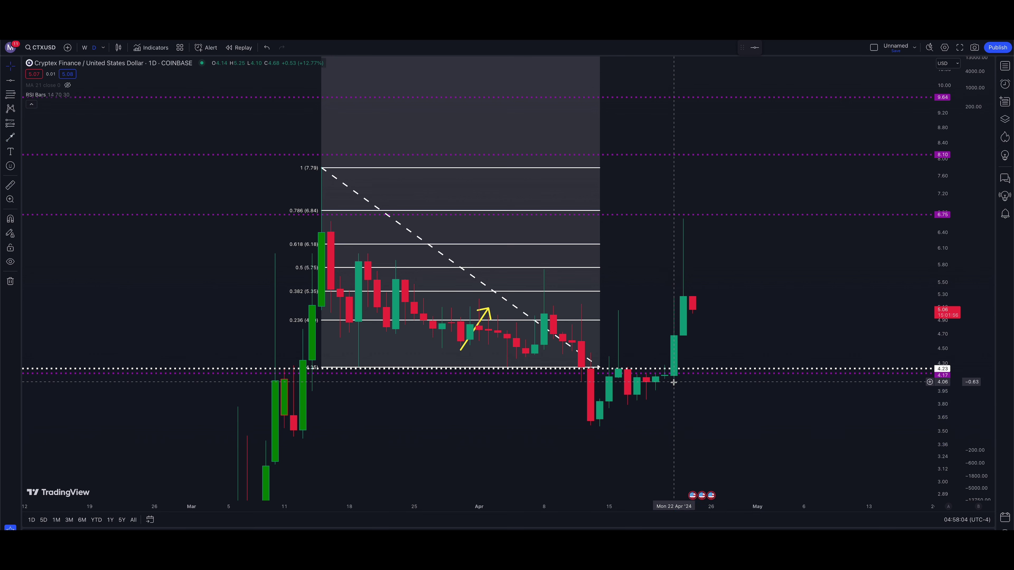
- Trace the mid-April drop and rebound twice with the yellow Brush, removing each stroke
{"action": "left_click", "coordinate": [19, 140]}
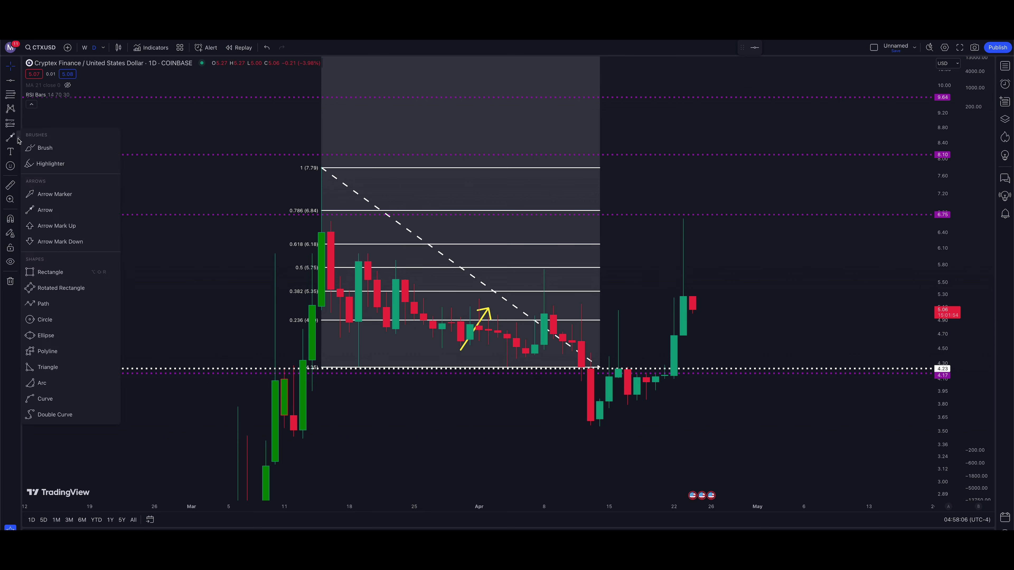
{"action": "left_click", "coordinate": [46, 148]}
{"action": "mouse_move", "coordinate": [563, 341]}
{"action": "left_mouse_down"}
{"action": "mouse_move", "coordinate": [590, 427]}
{"action": "mouse_move", "coordinate": [621, 359]}
{"action": "mouse_move", "coordinate": [660, 365]}
{"action": "mouse_move", "coordinate": [665, 239]}
{"action": "left_mouse_up"}
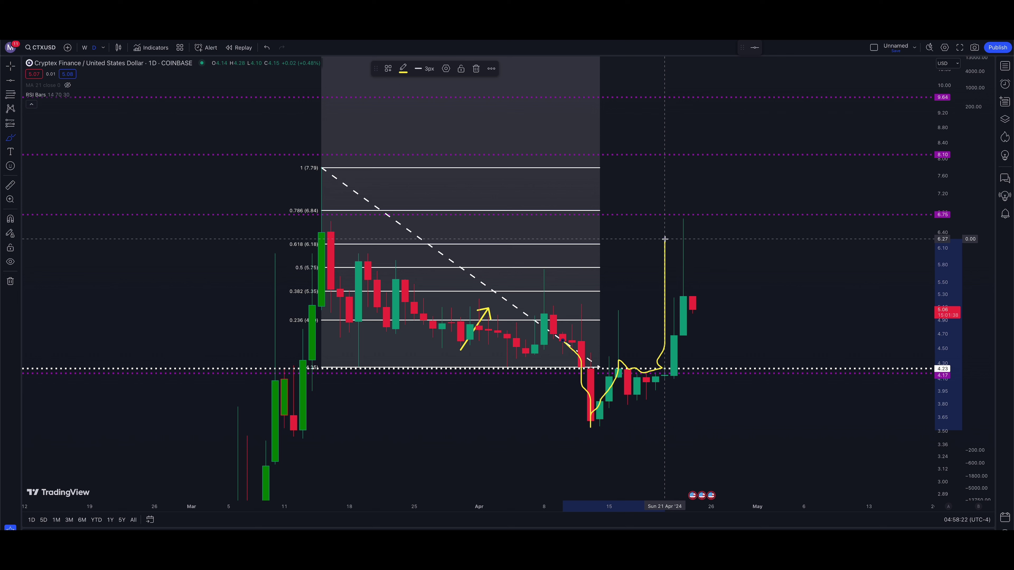
{"action": "key", "text": "ctrl+z"}
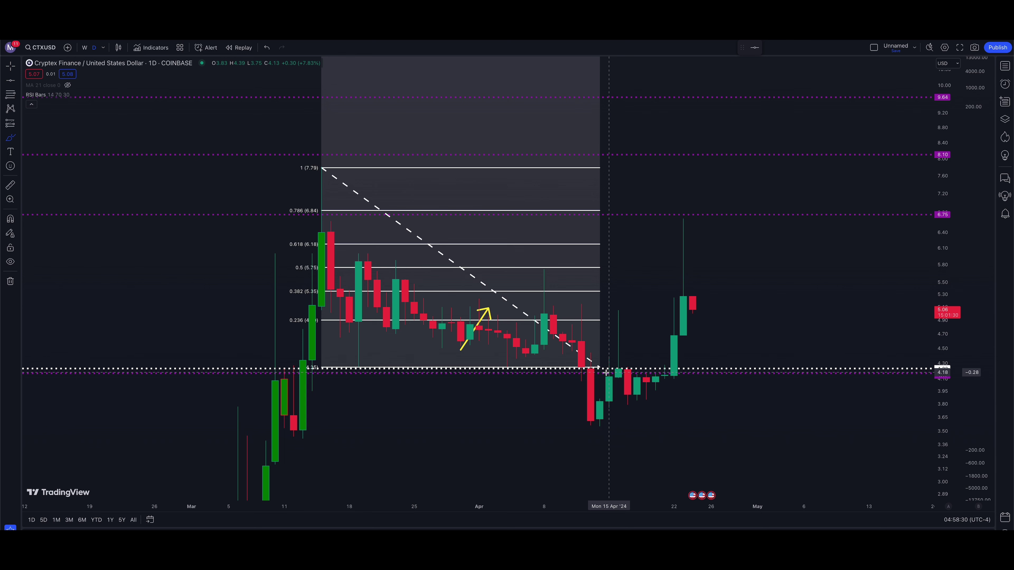
{"action": "mouse_move", "coordinate": [571, 360]}
{"action": "left_mouse_down"}
{"action": "mouse_move", "coordinate": [589, 421]}
{"action": "mouse_move", "coordinate": [607, 390]}
{"action": "mouse_move", "coordinate": [657, 369]}
{"action": "mouse_move", "coordinate": [662, 268]}
{"action": "left_mouse_up"}
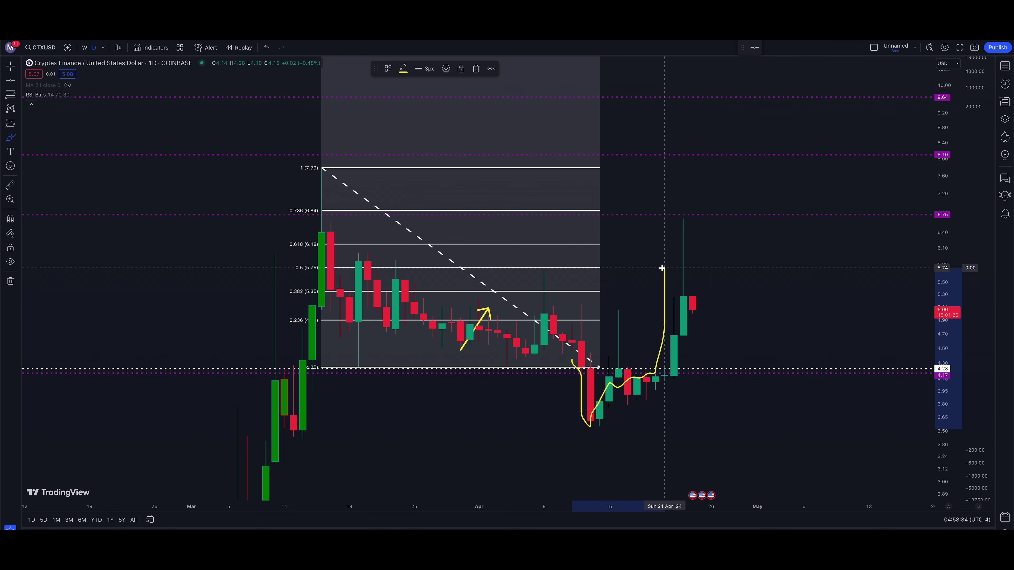
{"action": "key", "text": "Delete"}
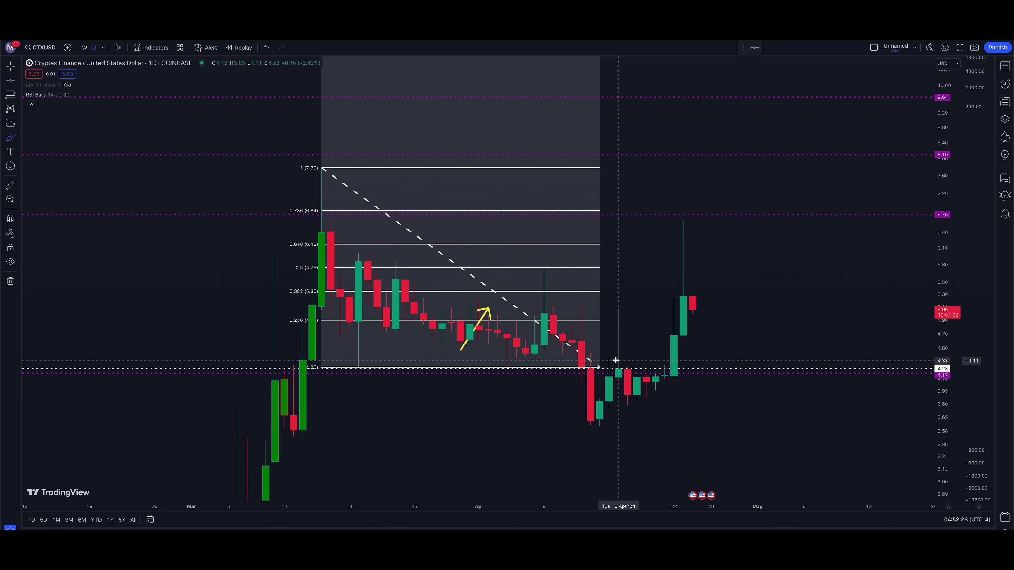
- Circle the mid-April dip below 4.23 and trace the rebound up to about 6.60 with the Brush, and delete both strokes
{"action": "mouse_move", "coordinate": [616, 361]}
{"action": "left_mouse_down"}
{"action": "mouse_move", "coordinate": [607, 357]}
{"action": "mouse_move", "coordinate": [559, 403]}
{"action": "mouse_move", "coordinate": [595, 427]}
{"action": "mouse_move", "coordinate": [624, 358]}
{"action": "mouse_move", "coordinate": [619, 402]}
{"action": "mouse_move", "coordinate": [654, 380]}
{"action": "mouse_move", "coordinate": [667, 223]}
{"action": "left_mouse_up"}
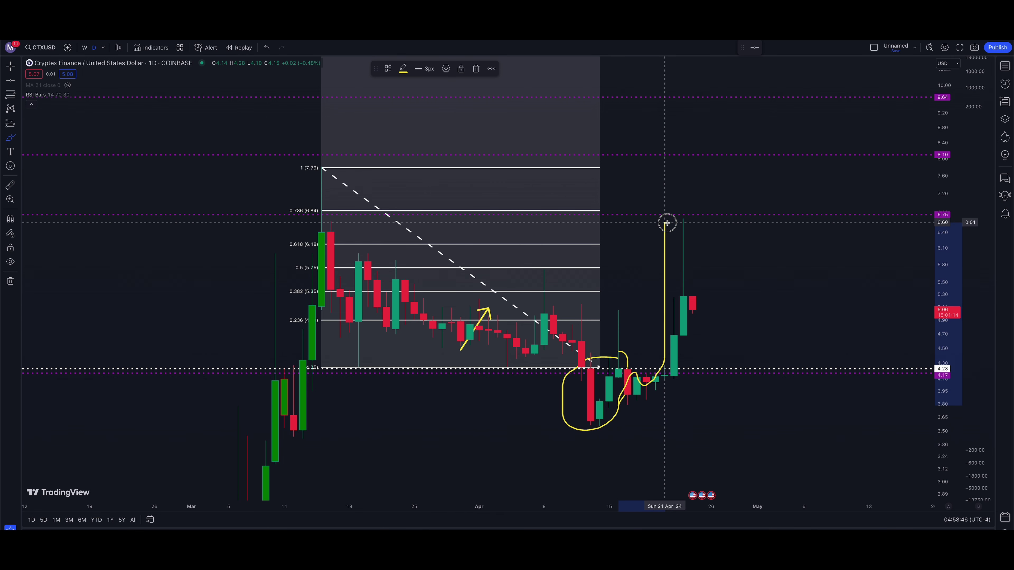
{"action": "left_click_drag", "start_coordinate": [667, 222], "coordinate": [667, 223]}
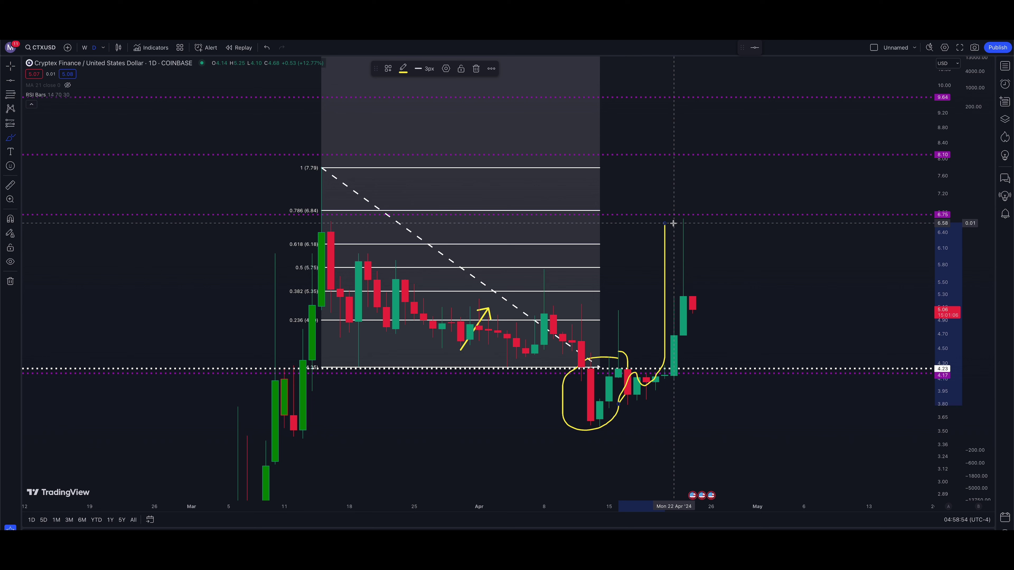
{"action": "key", "text": "Delete"}
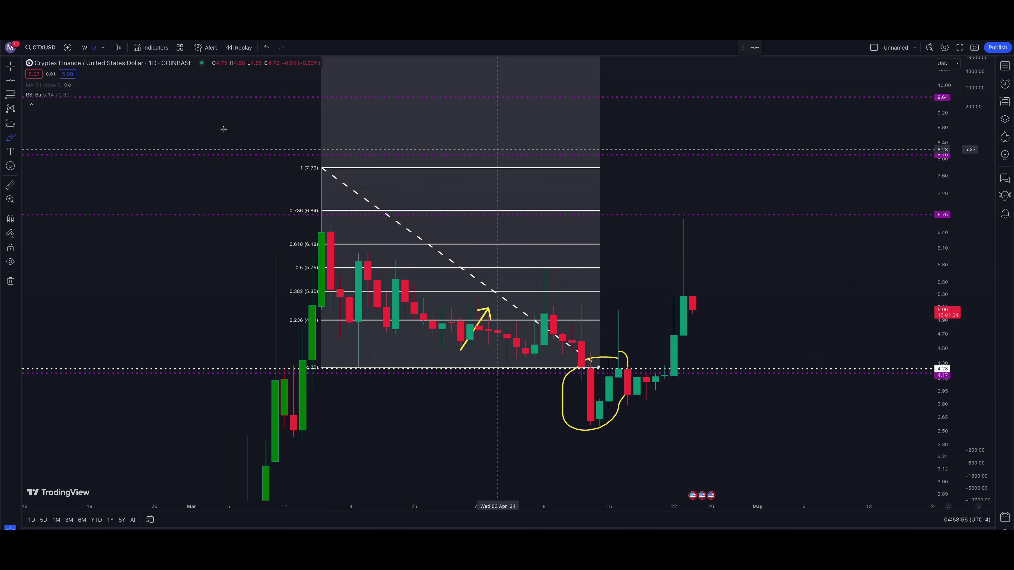
{"action": "left_click", "coordinate": [10, 65]}
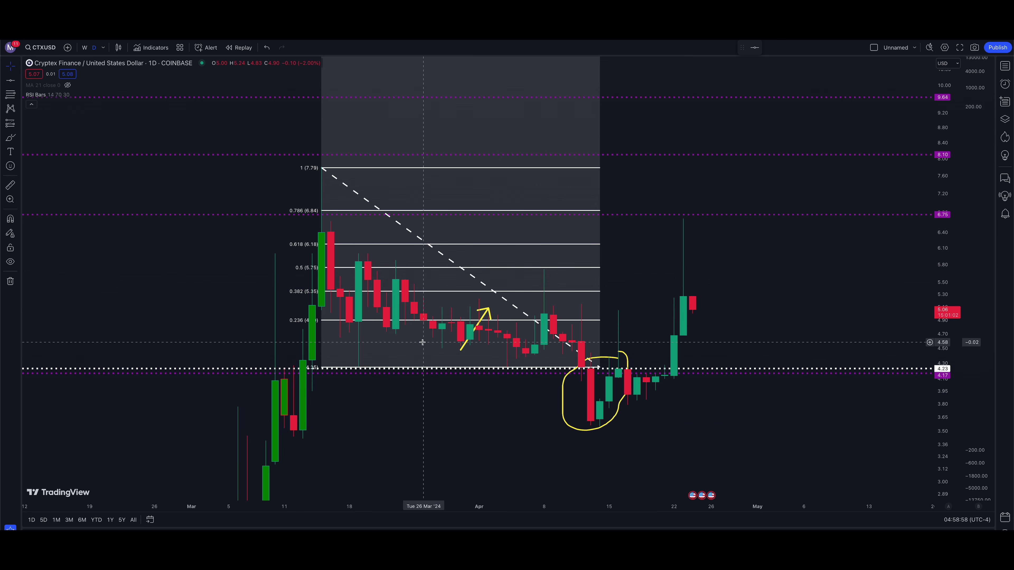
{"action": "left_click", "coordinate": [624, 355]}
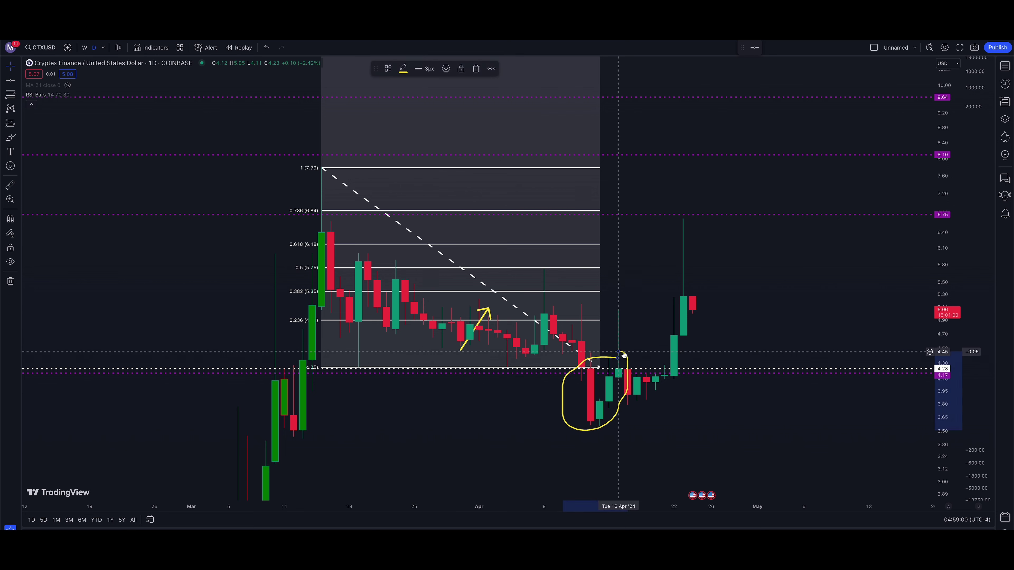
{"action": "key", "text": "Delete"}
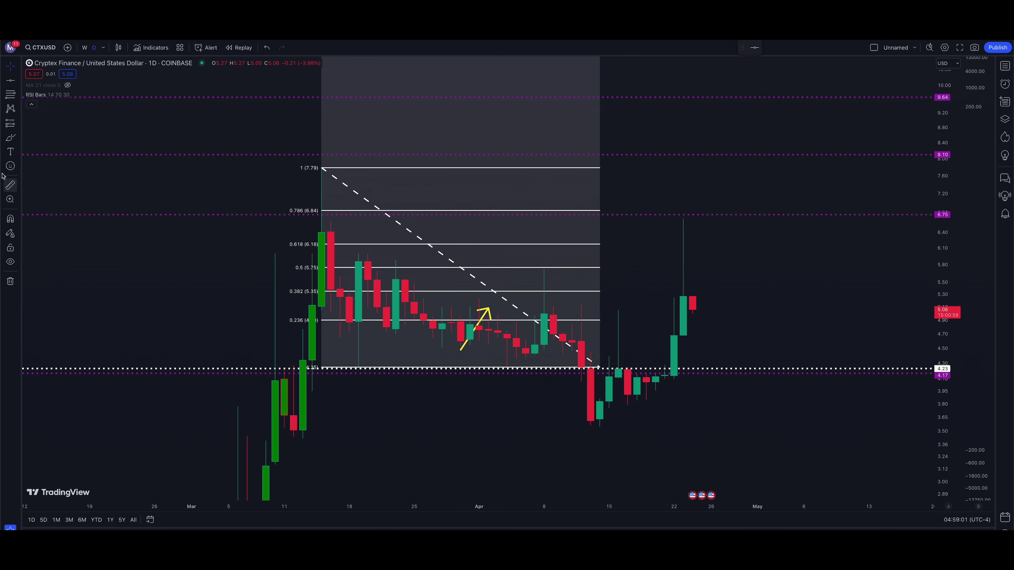
- Point a temporary arrow from about 3.29 on 10 May at the 12 to 16 April candles and the rebound, and cancel it
{"action": "left_click", "coordinate": [18, 137]}
{"action": "left_click", "coordinate": [60, 210]}
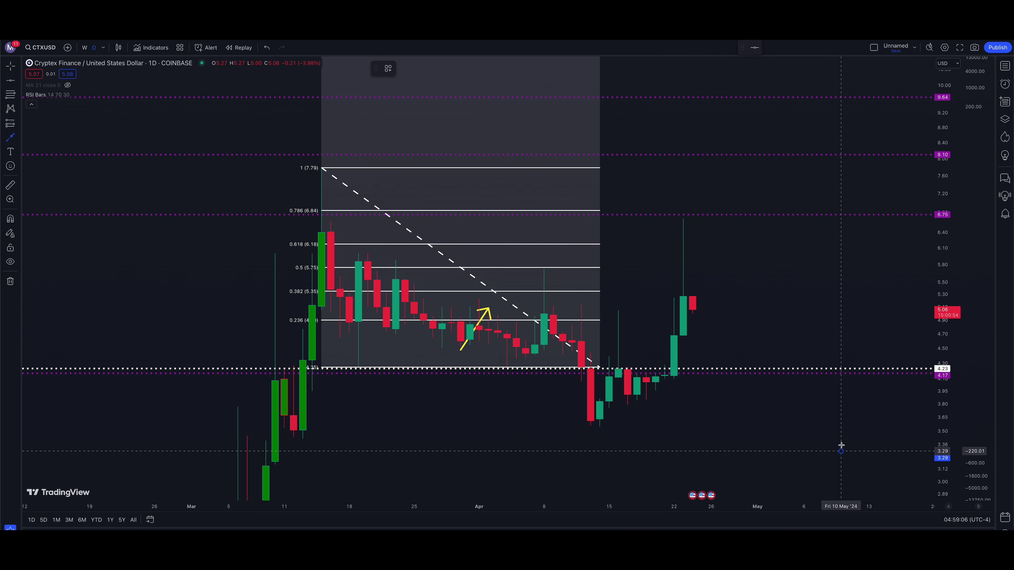
{"action": "left_click", "coordinate": [841, 451]}
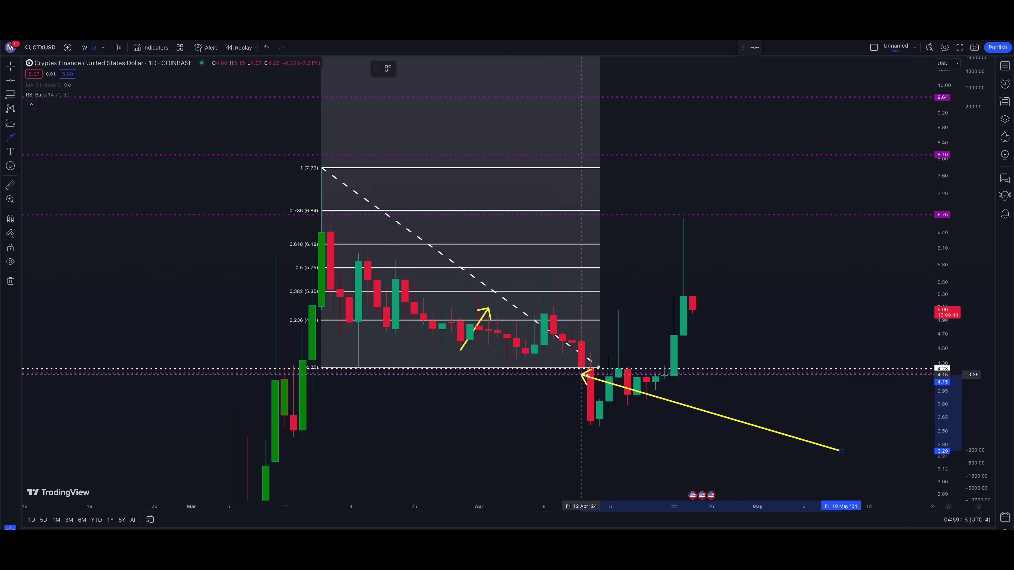
{"action": "left_click_drag", "start_coordinate": [584, 365], "coordinate": [590, 365]}
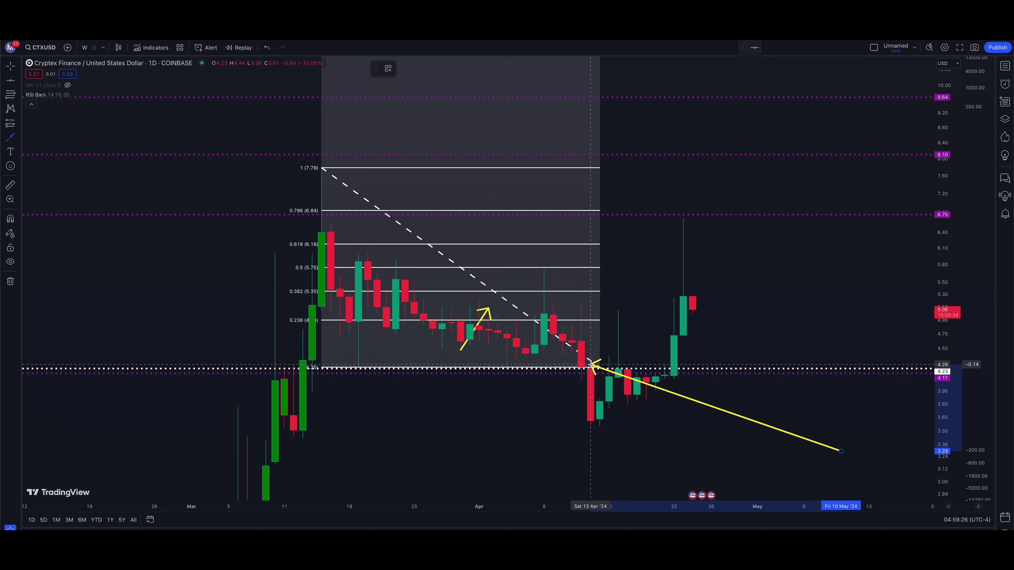
{"action": "left_click_drag", "start_coordinate": [591, 365], "coordinate": [619, 385]}
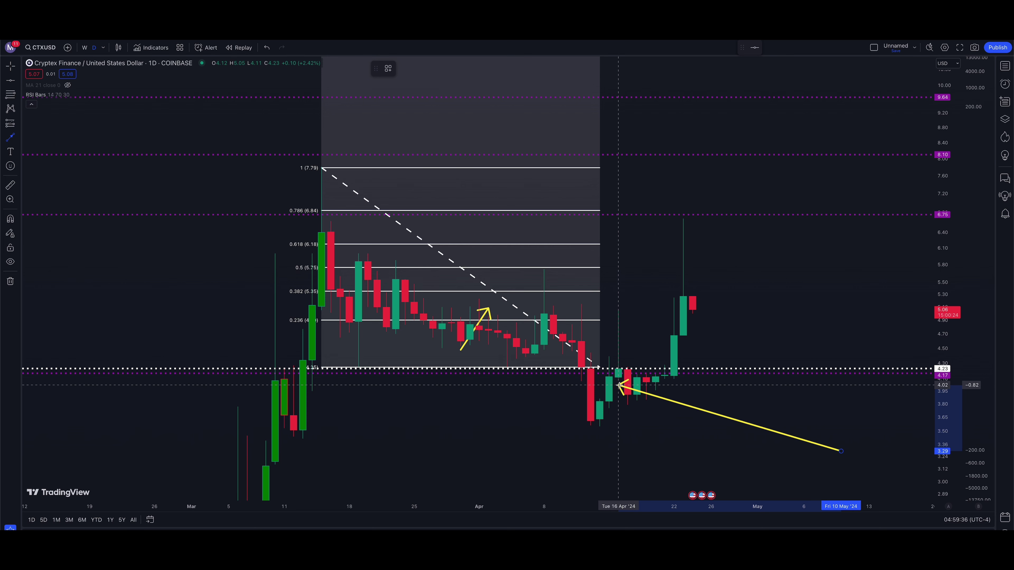
{"action": "left_click_drag", "start_coordinate": [619, 385], "coordinate": [674, 263]}
{"action": "left_click_drag", "start_coordinate": [654, 341], "coordinate": [656, 344]}
{"action": "key", "text": "Escape"}
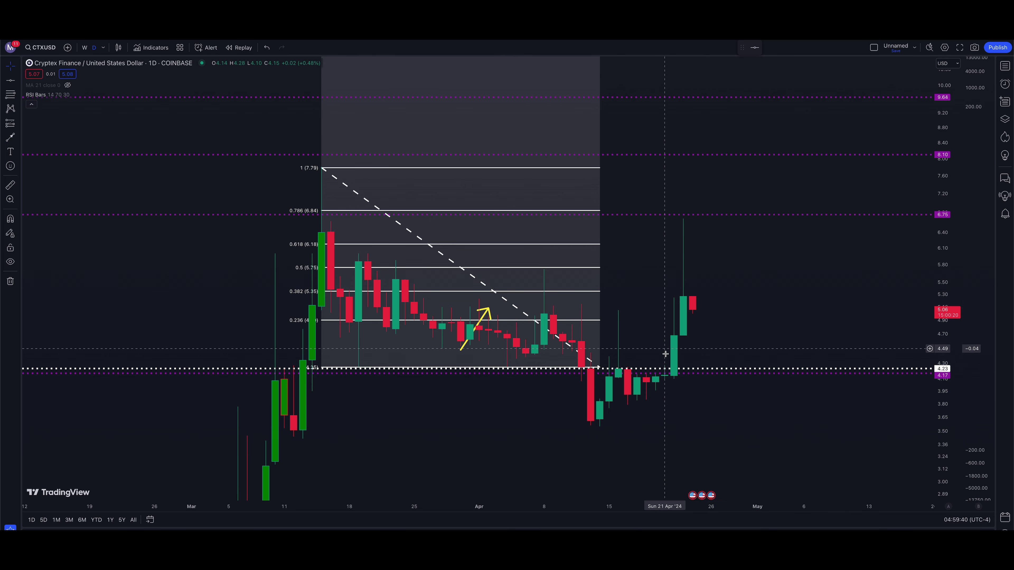
- Measure the price move from about 5.04 beside the latest candle up to the high of the recent upper wick
{"action": "left_click", "coordinate": [10, 187]}
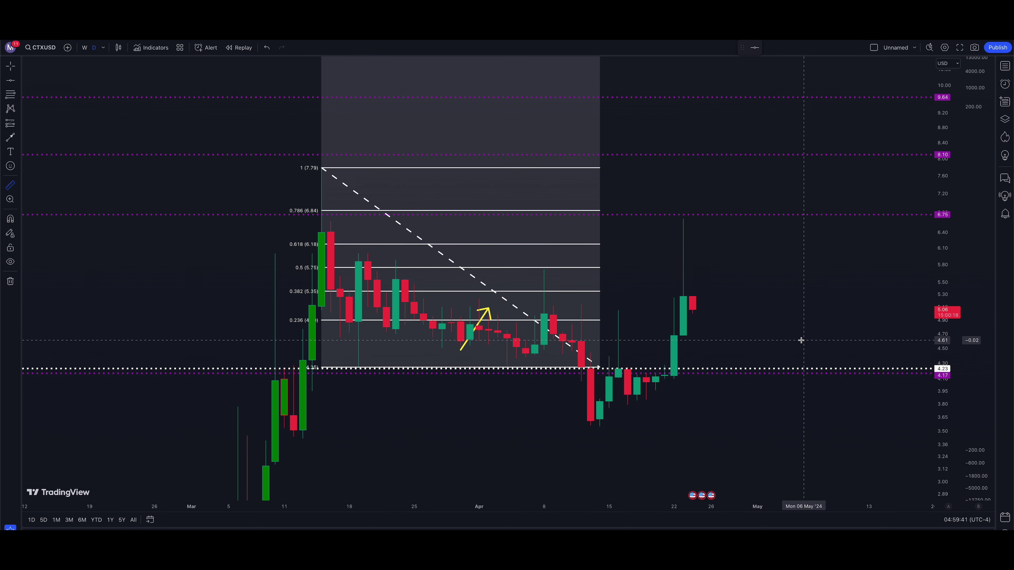
{"action": "left_click", "coordinate": [721, 311]}
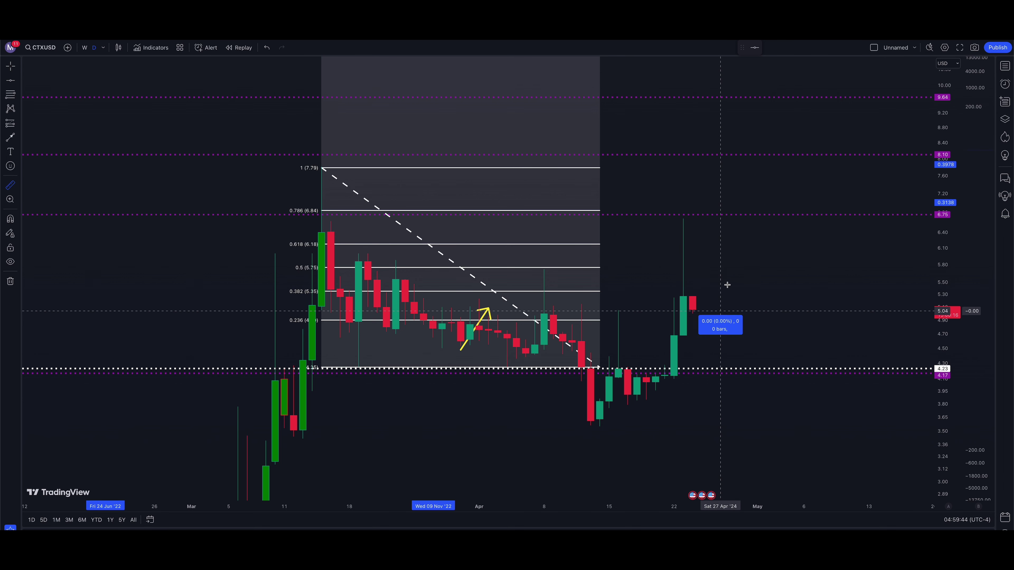
{"action": "left_click", "coordinate": [735, 219]}
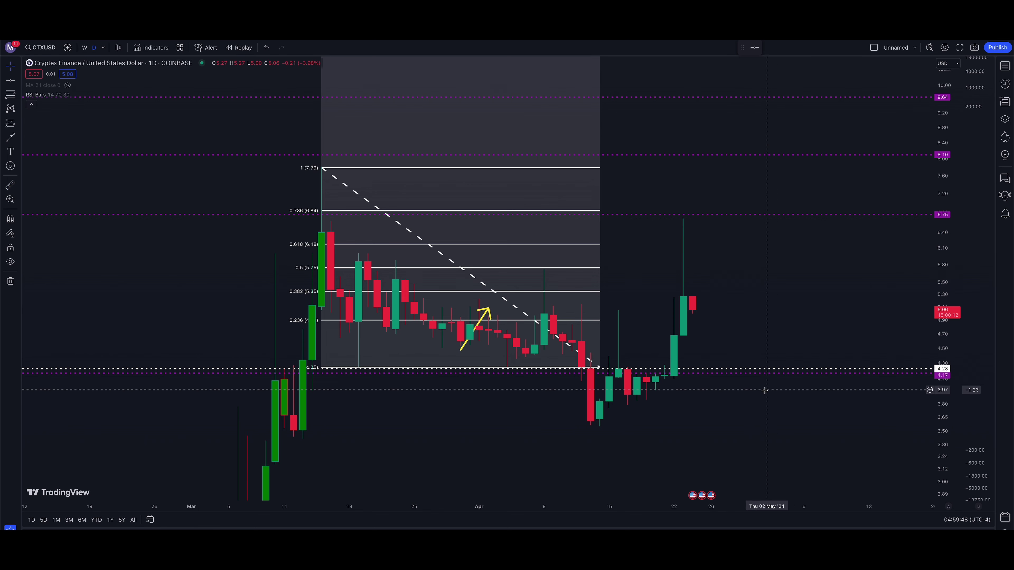
{"action": "scroll", "coordinate": [787, 404], "scroll_direction": "down", "scroll_amount": 2}
{"action": "left_click_drag", "start_coordinate": [831, 414], "coordinate": [713, 416]}
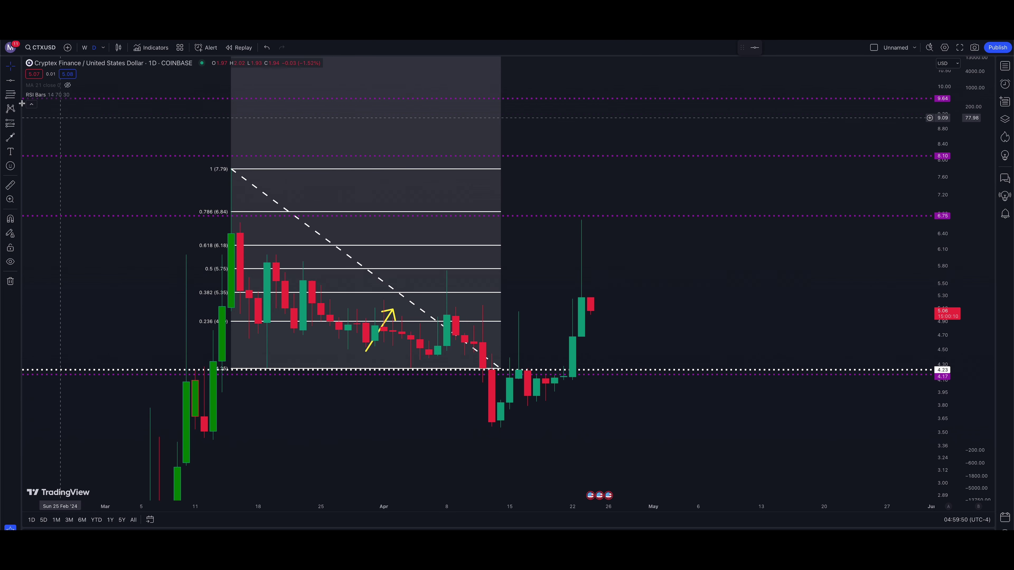
- Point a temporary arrow from about 3.29 on 5 April at the mid-April candles around the 4.23 level, and cancel it
{"action": "left_click", "coordinate": [9, 139]}
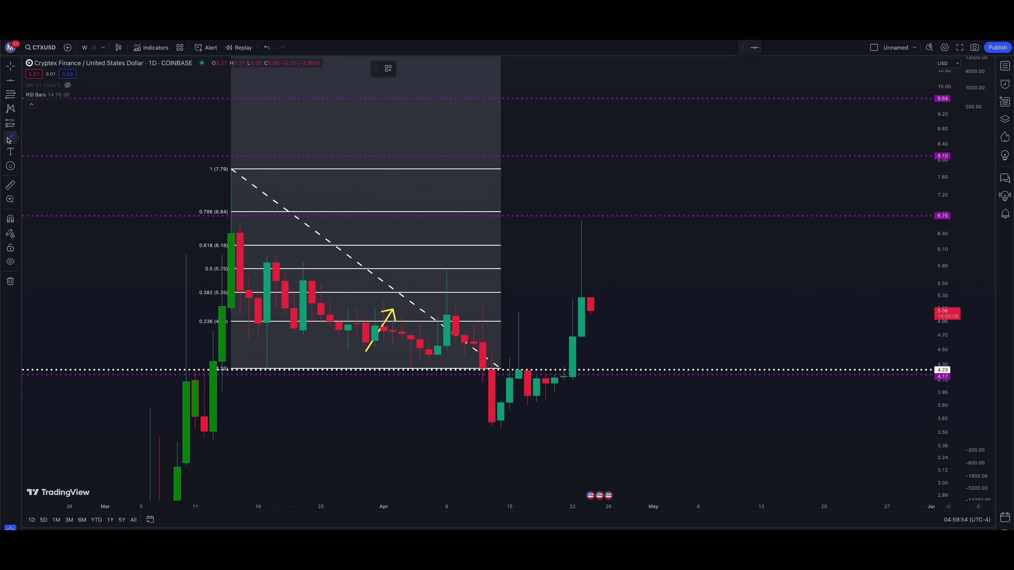
{"action": "left_click", "coordinate": [420, 452]}
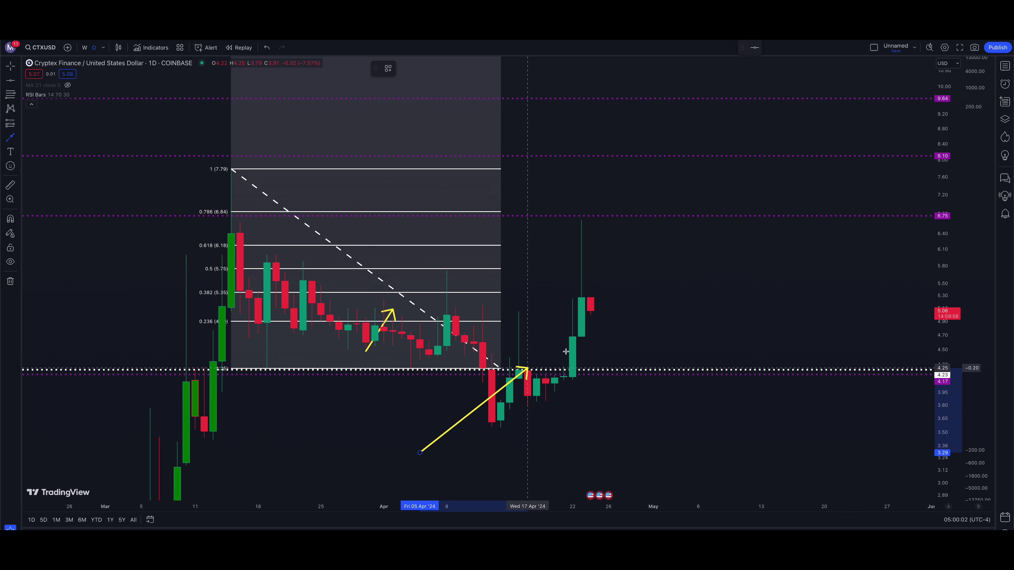
{"action": "key", "text": "Escape"}
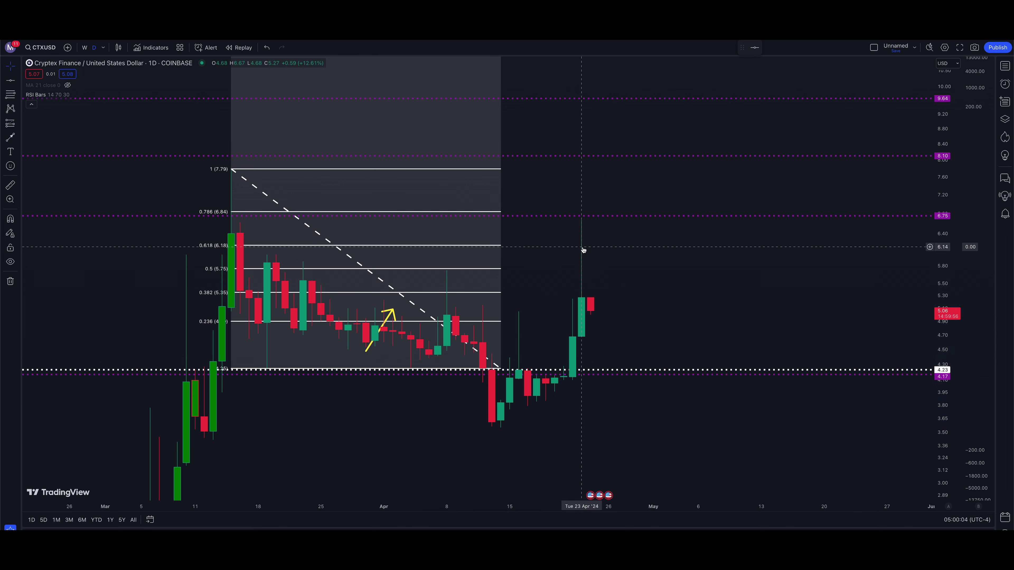
- Sweep a temporary arrow from about 3.45 on 8 April across the April price action and rebound, and cancel it
{"action": "scroll", "coordinate": [788, 297], "scroll_direction": "left", "scroll_amount": 1}
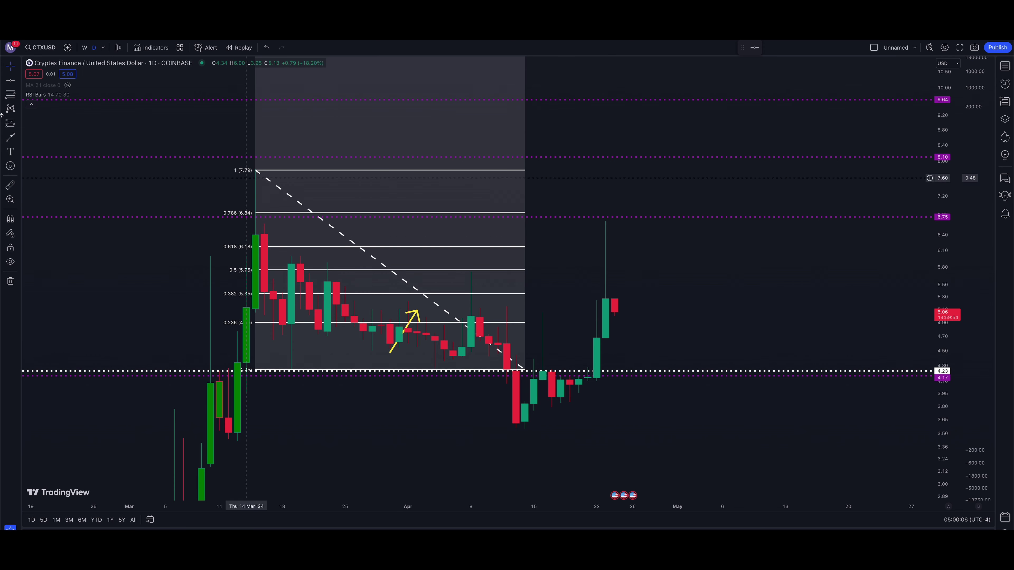
{"action": "left_click", "coordinate": [10, 137]}
{"action": "left_click", "coordinate": [471, 438]}
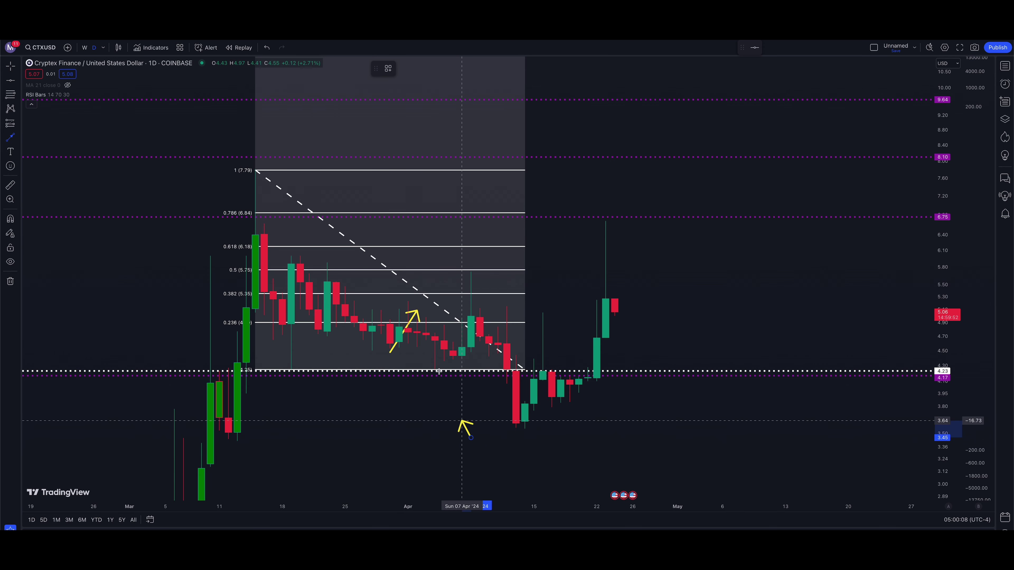
{"action": "left_click", "coordinate": [564, 302]}
{"action": "key", "text": "Escape"}
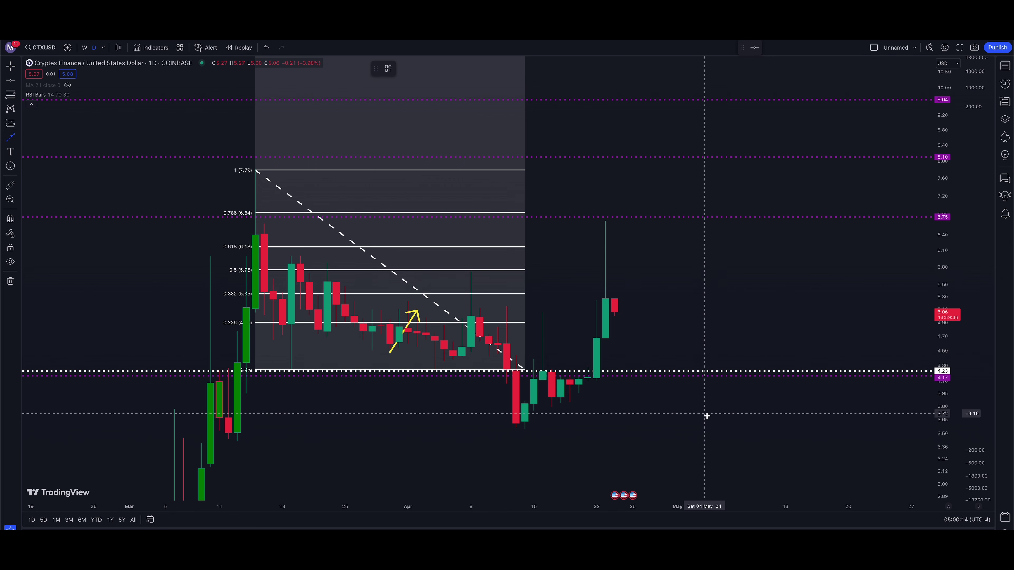
- Point a temporary arrow from about 3.65 on 5 May at the 23 April wick, the 15 March candle and about 7.64, and cancel it
{"action": "left_click", "coordinate": [713, 420]}
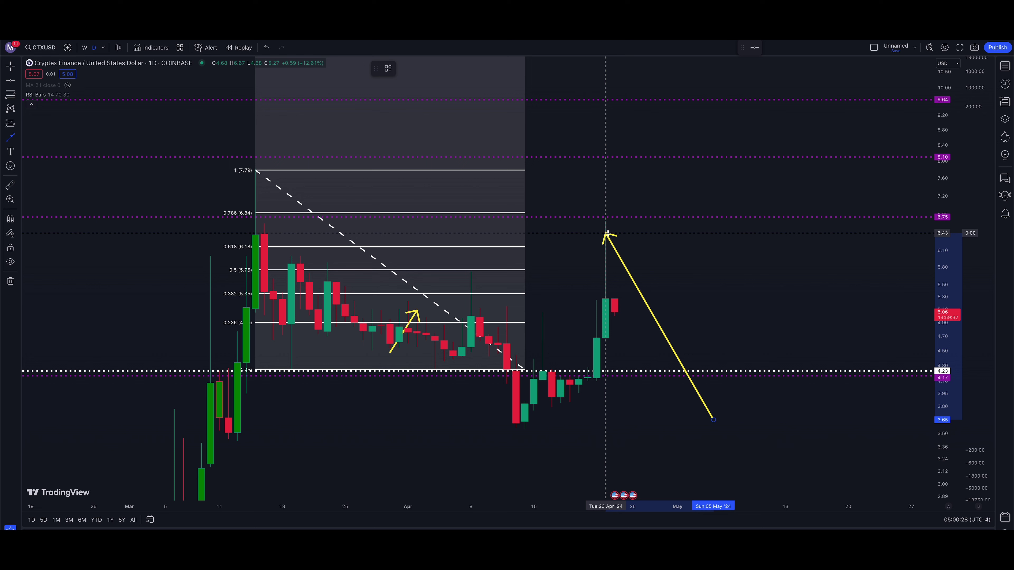
{"action": "left_click_drag", "start_coordinate": [606, 233], "coordinate": [641, 237]}
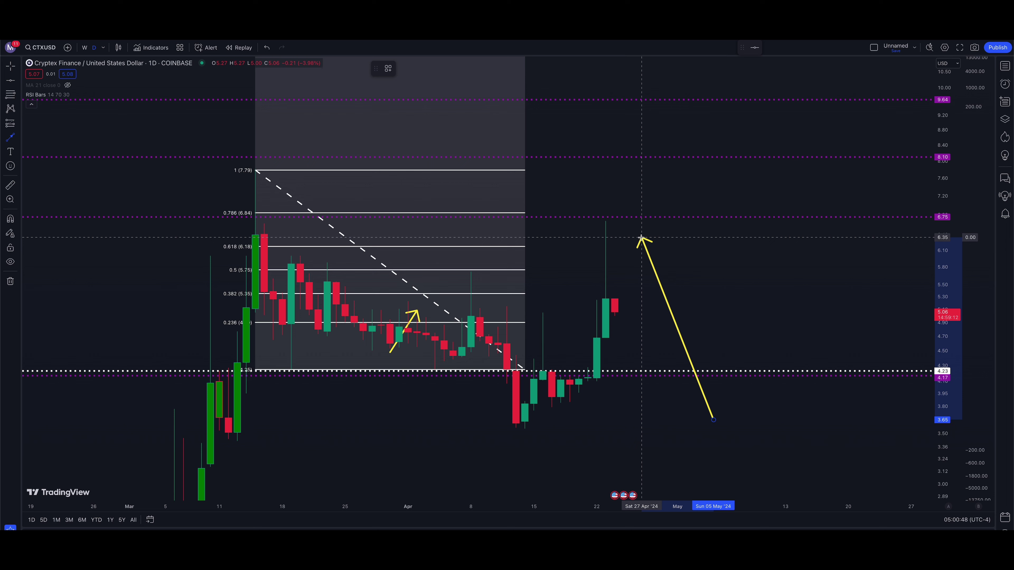
{"action": "left_click_drag", "start_coordinate": [641, 238], "coordinate": [255, 209]}
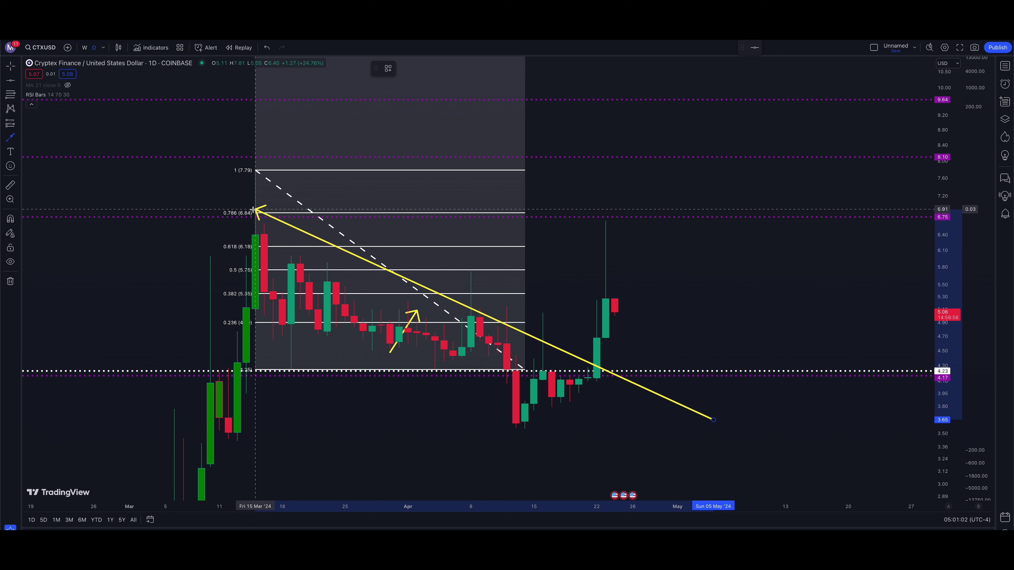
{"action": "left_click_drag", "start_coordinate": [255, 210], "coordinate": [670, 177]}
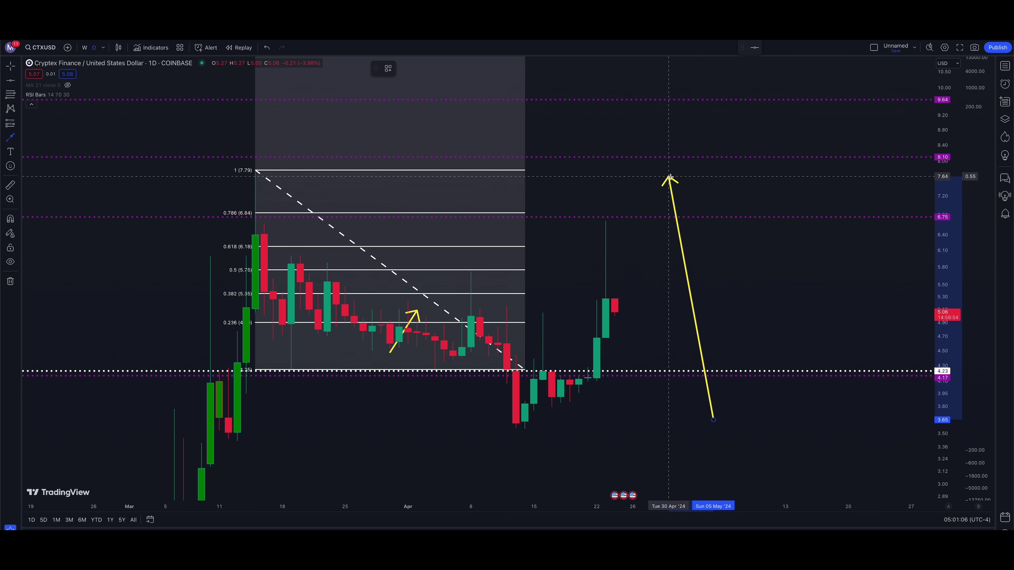
{"action": "key", "text": "Escape"}
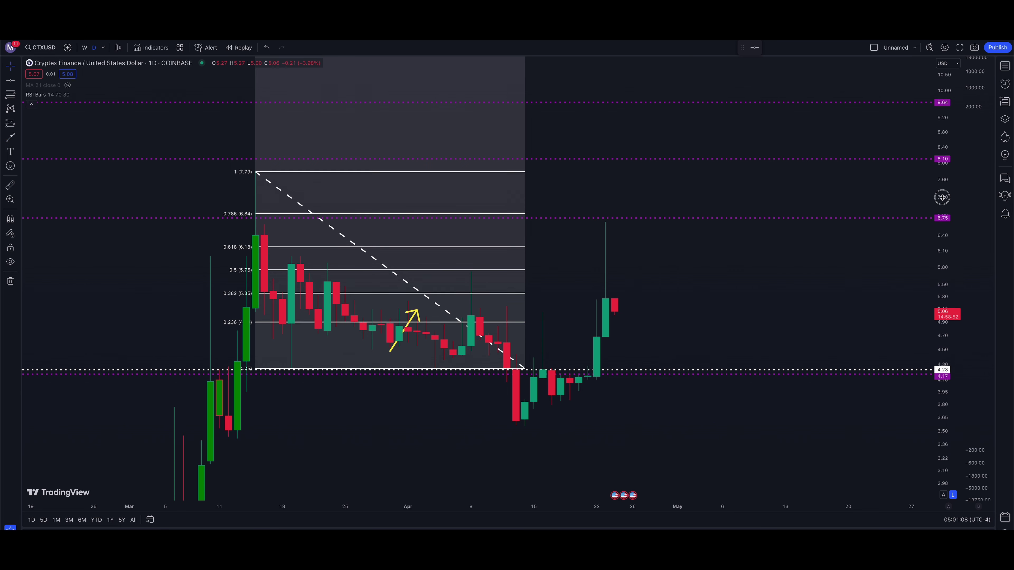
- Point a temporary arrow from about 5.49 in early May up past the 8.10 level to about 8.39, and cancel it
{"action": "left_click_drag", "start_coordinate": [815, 197], "coordinate": [772, 268]}
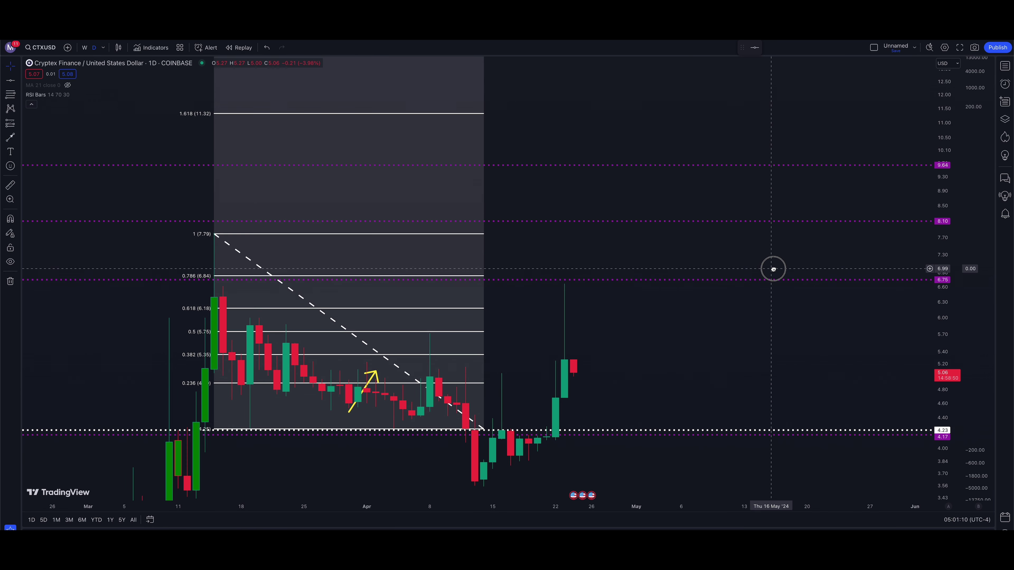
{"action": "left_click", "coordinate": [11, 138]}
{"action": "left_click", "coordinate": [663, 346]}
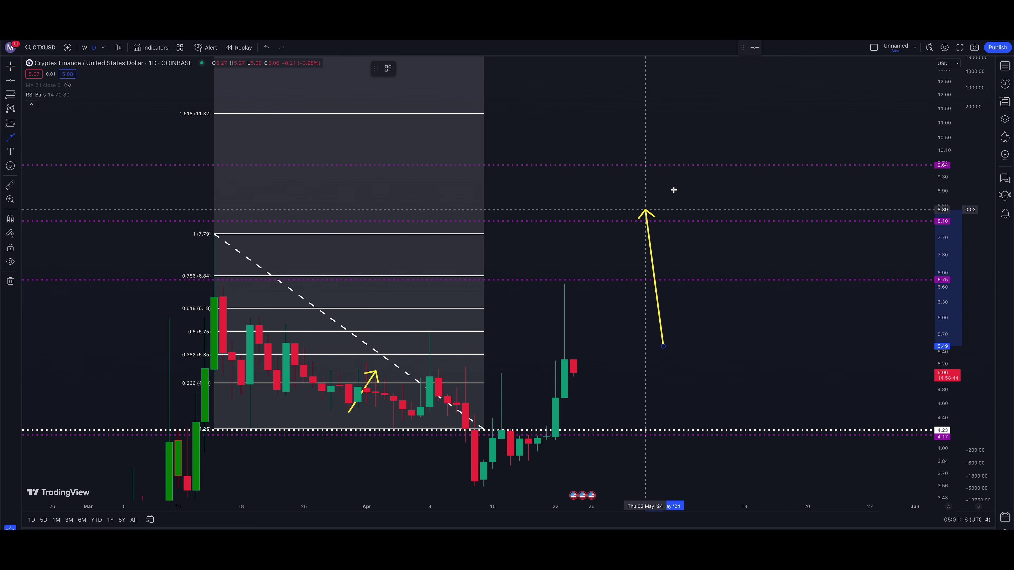
{"action": "key", "text": "Escape"}
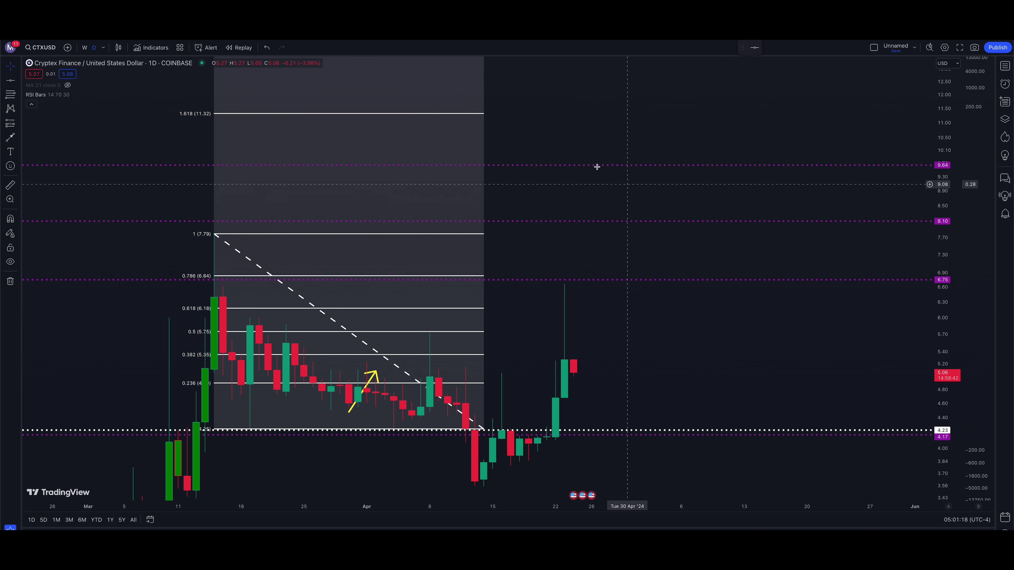
- Point temporary arrows from about 5.08 beside the latest candle down to the 4.23 level and from the 13 April candle up to the 6.75 level
{"action": "left_click", "coordinate": [10, 138]}
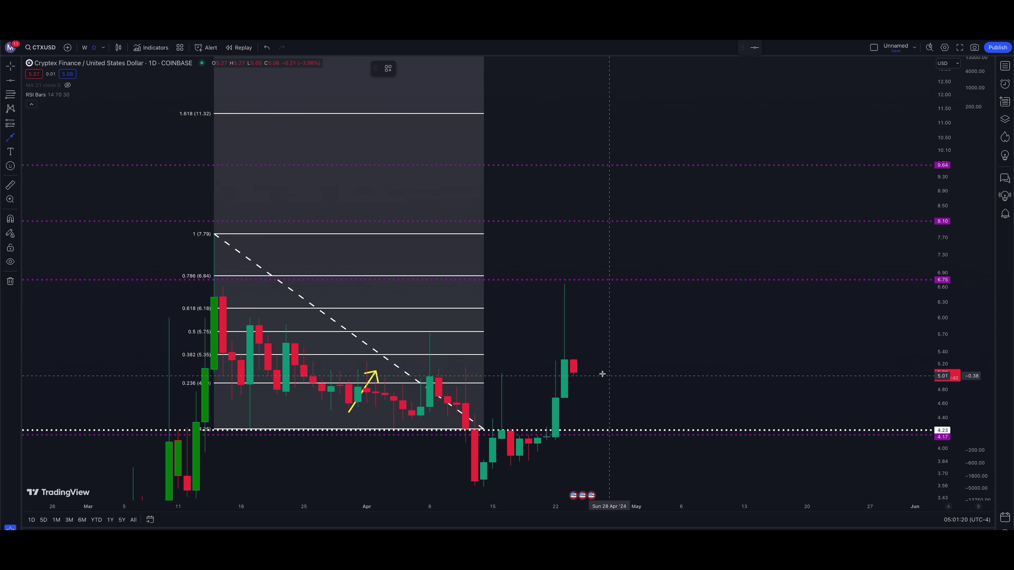
{"action": "left_click", "coordinate": [591, 372]}
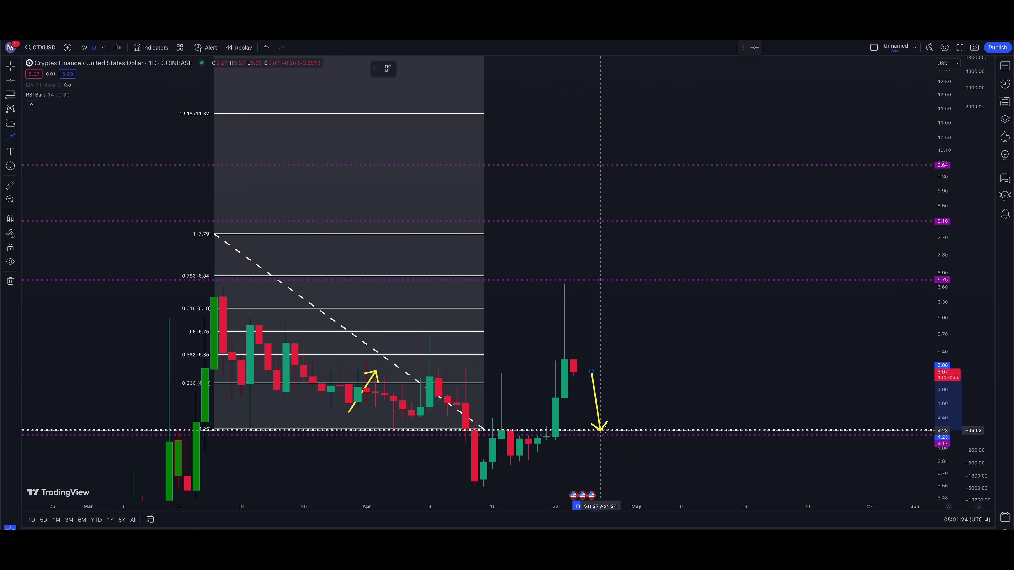
{"action": "key", "text": "Escape"}
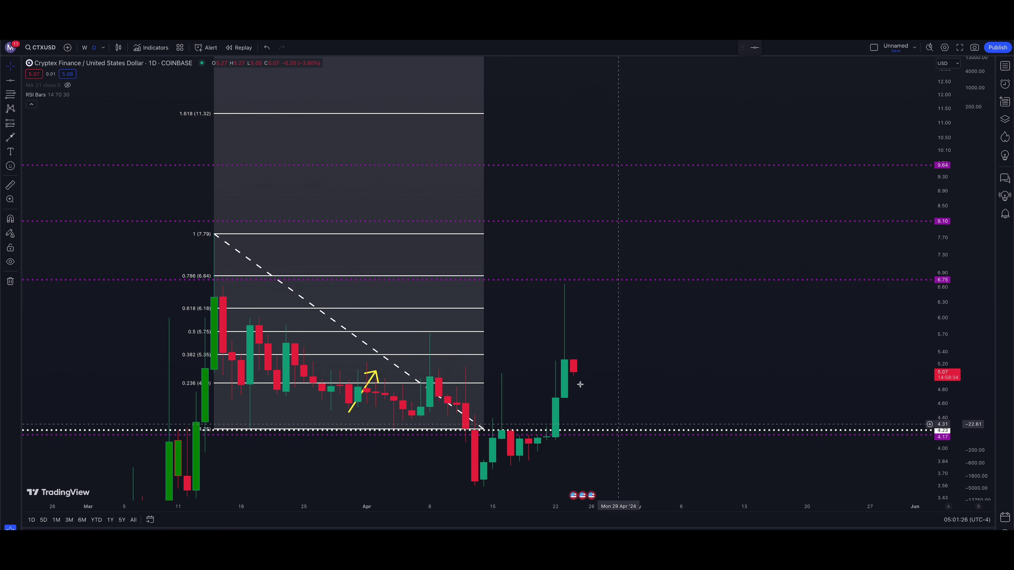
{"action": "left_click", "coordinate": [12, 139]}
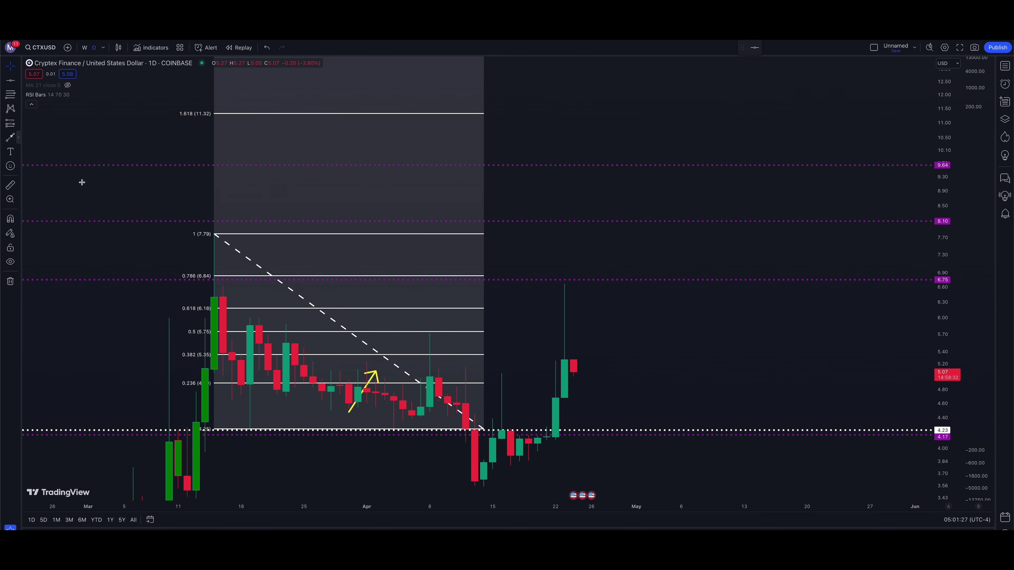
{"action": "left_click", "coordinate": [474, 475]}
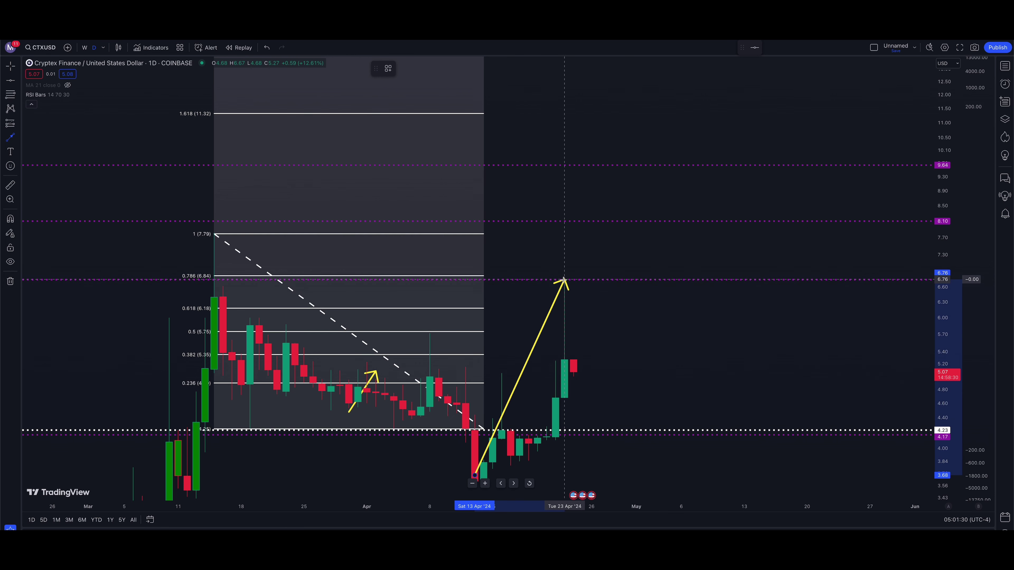
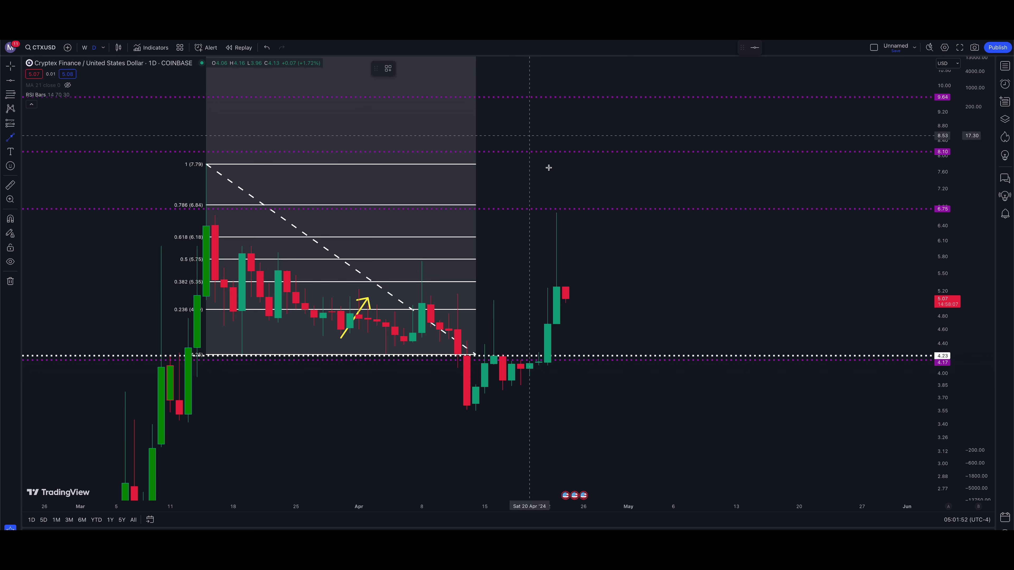
- Swing a temporary arrow from about 5.13 on 25 April up to about 8.71, then down to about 4.64 and 3.43, and cancel it
{"action": "left_click_drag", "start_coordinate": [575, 295], "coordinate": [649, 129]}
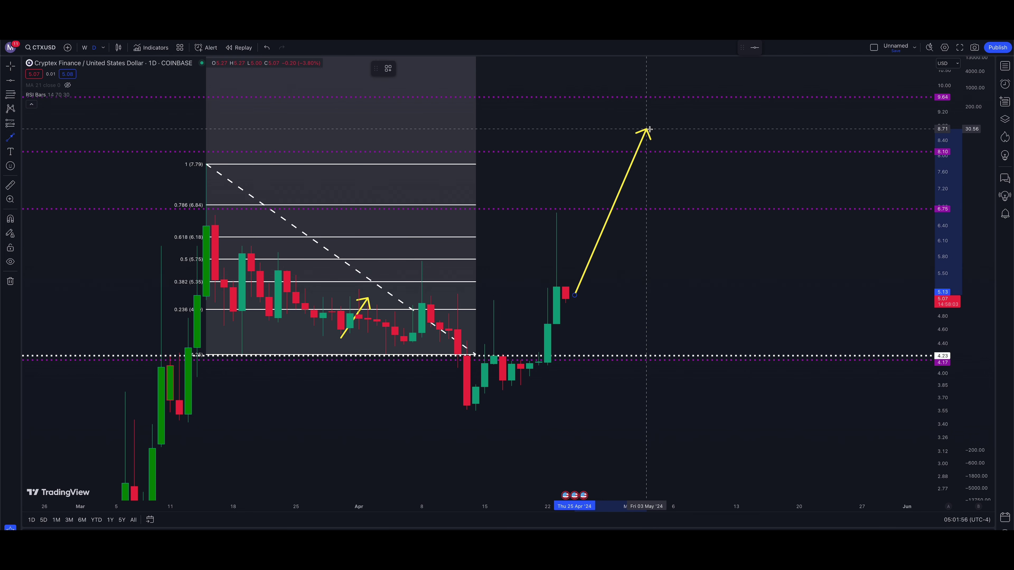
{"action": "mouse_move", "coordinate": [649, 129]}
{"action": "left_mouse_down"}
{"action": "mouse_move", "coordinate": [587, 323]}
{"action": "mouse_move", "coordinate": [595, 328]}
{"action": "left_mouse_up"}
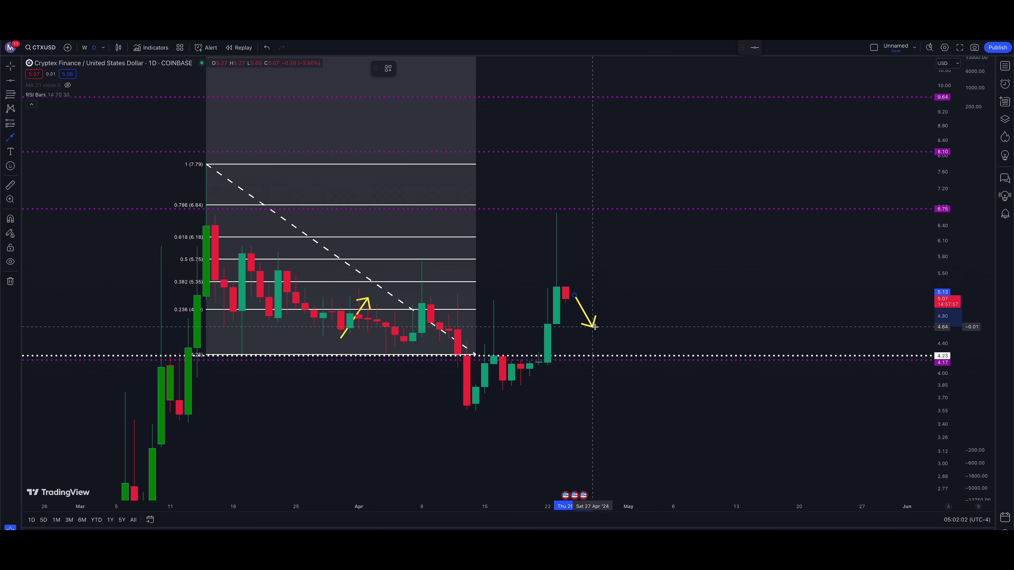
{"action": "left_click_drag", "start_coordinate": [595, 327], "coordinate": [641, 422]}
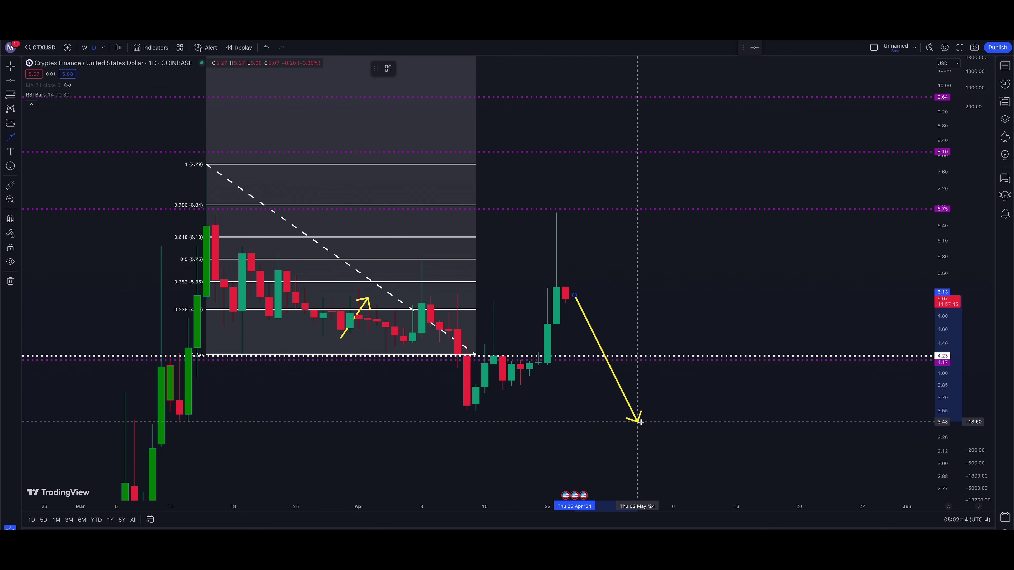
{"action": "key", "text": "Escape"}
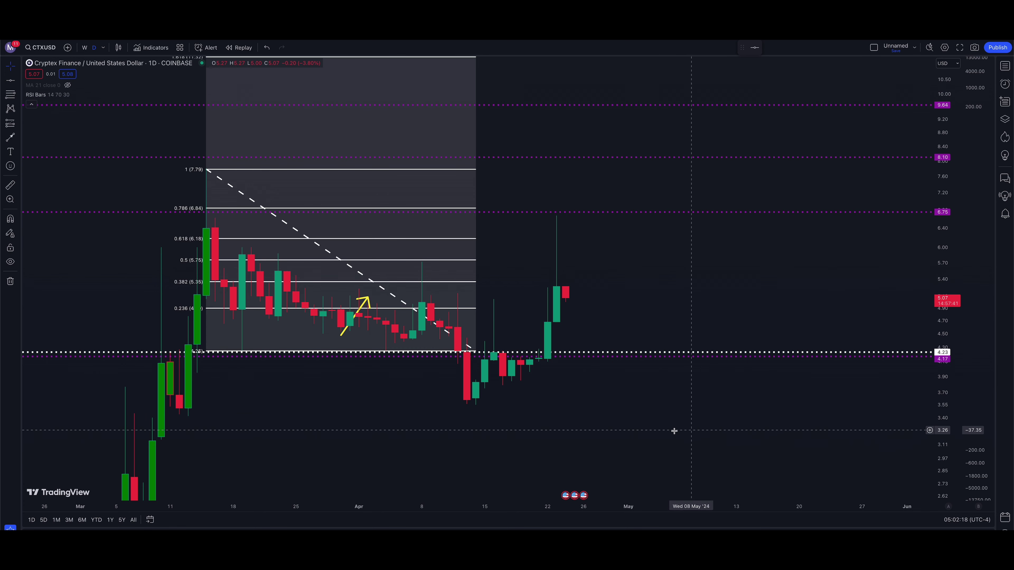
- Point a temporary arrow from about 3.04 on 30 March at the area below the 24 April candle near 4.58, and cancel it
{"action": "left_click_drag", "start_coordinate": [659, 427], "coordinate": [711, 383]}
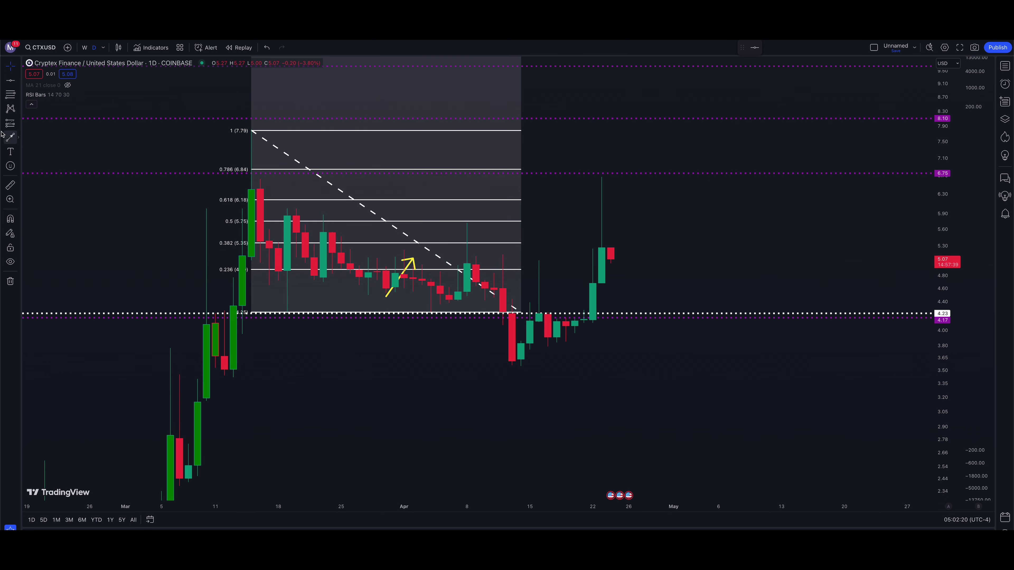
{"action": "left_click", "coordinate": [9, 137]}
{"action": "left_click", "coordinate": [386, 413]}
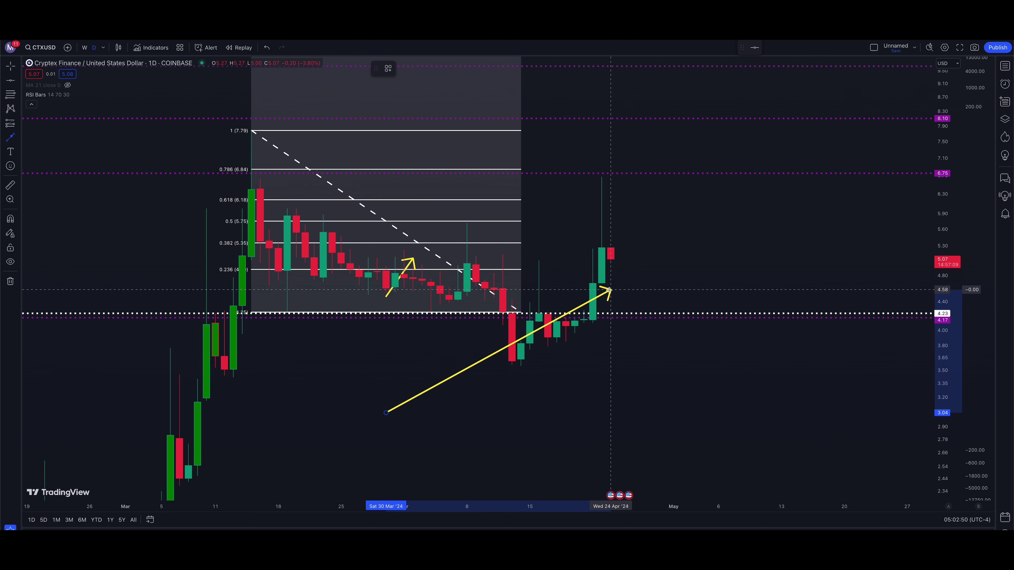
{"action": "key", "text": "Escape"}
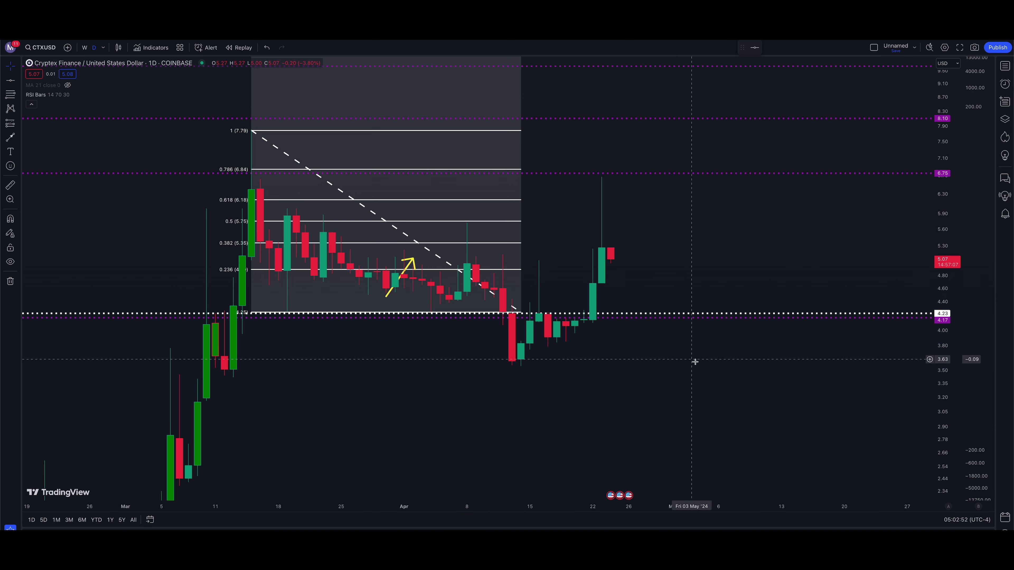
- Point a temporary arrow from above the 1.618 Fibonacci level down to just above the 4.23 level beside the latest candle, and cancel it
{"action": "left_click_drag", "start_coordinate": [942, 351], "coordinate": [942, 371]}
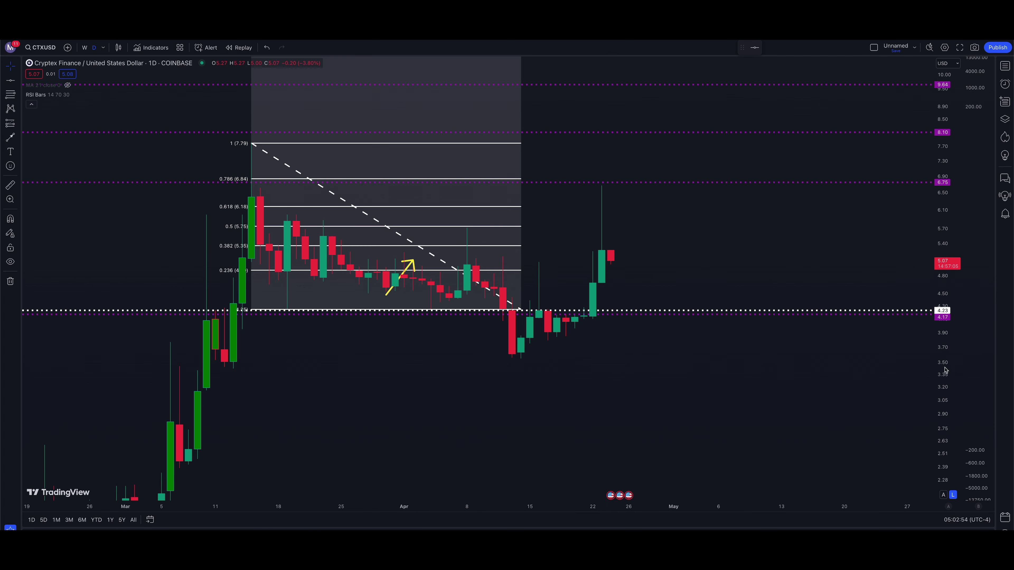
{"action": "left_click_drag", "start_coordinate": [776, 275], "coordinate": [771, 335]}
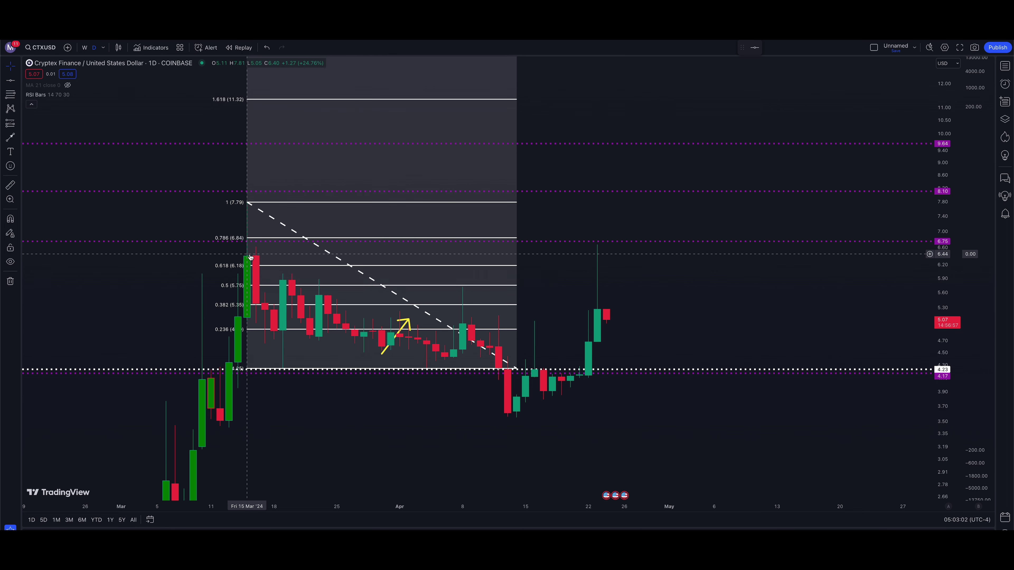
{"action": "left_click", "coordinate": [10, 137]}
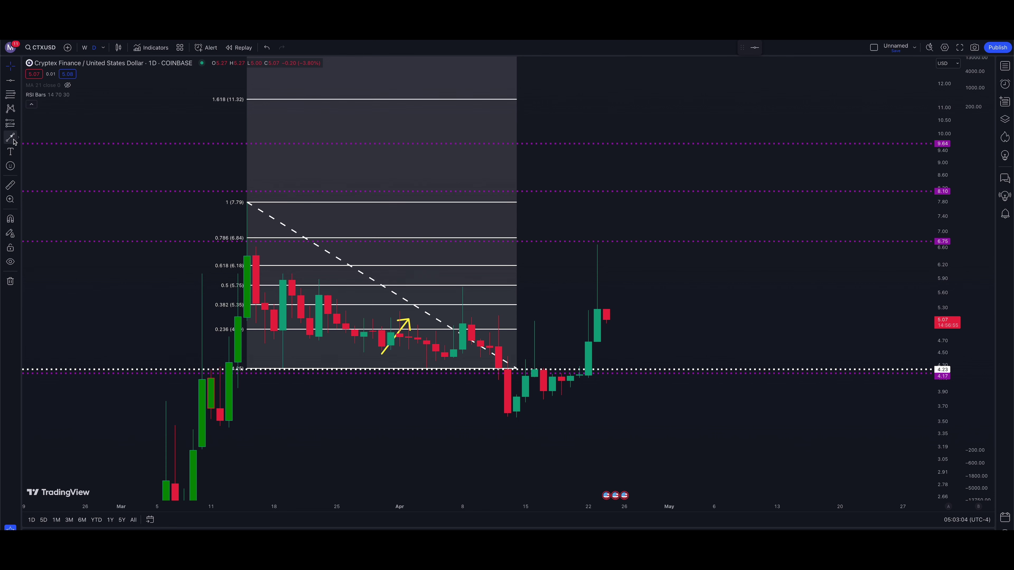
{"action": "mouse_move", "coordinate": [643, 88]}
{"action": "left_mouse_down"}
{"action": "mouse_move", "coordinate": [652, 372]}
{"action": "mouse_move", "coordinate": [622, 355]}
{"action": "mouse_move", "coordinate": [642, 363]}
{"action": "left_mouse_up"}
{"action": "key", "text": "Escape"}
- Measure the price change from about 5.26 beside the latest candle up to the 21.05 level near the 2.618 Fibonacci extension
{"action": "left_click_drag", "start_coordinate": [947, 264], "coordinate": [946, 288]}
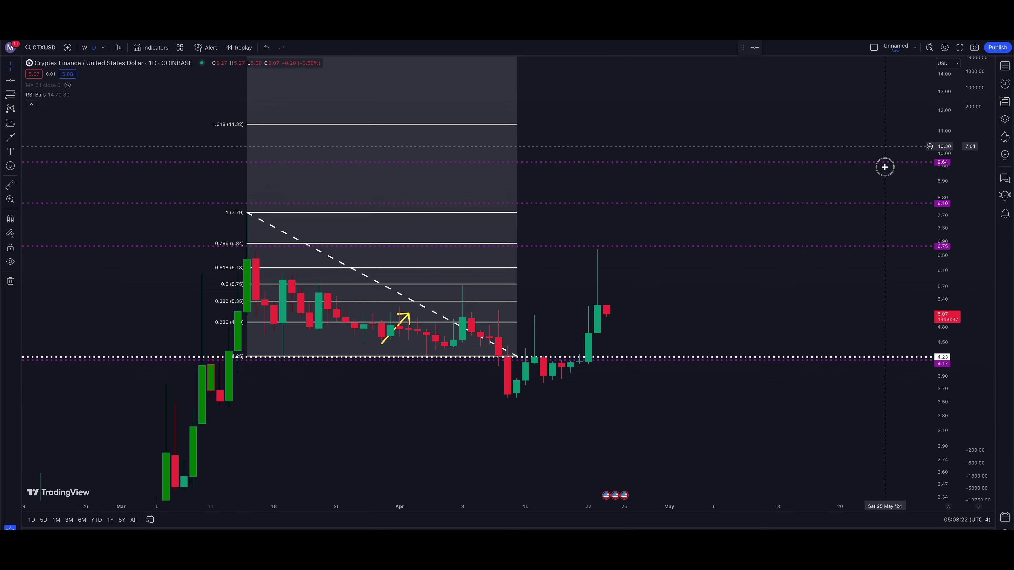
{"action": "left_click_drag", "start_coordinate": [885, 165], "coordinate": [861, 306]}
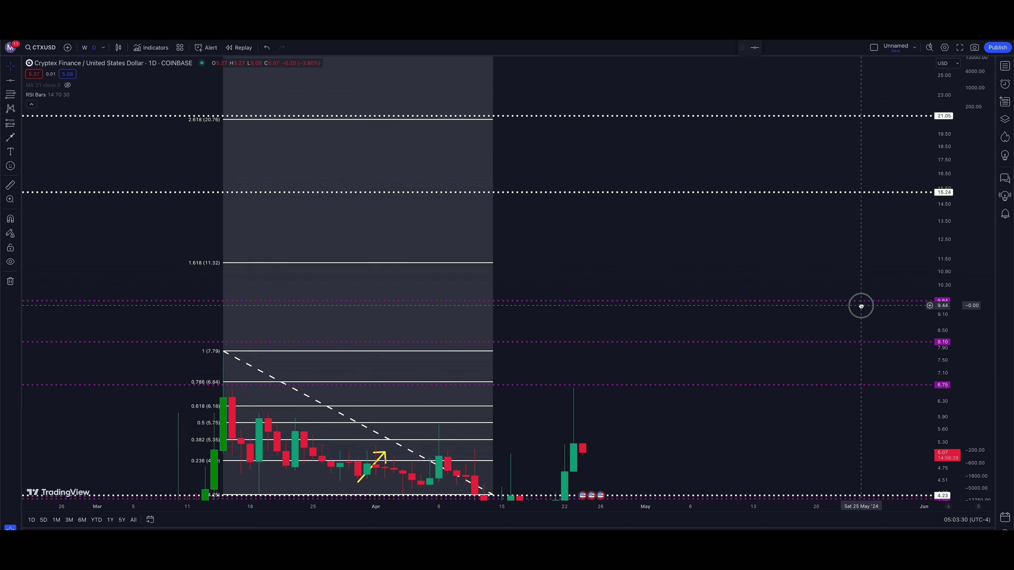
{"action": "left_click_drag", "start_coordinate": [861, 306], "coordinate": [851, 291]}
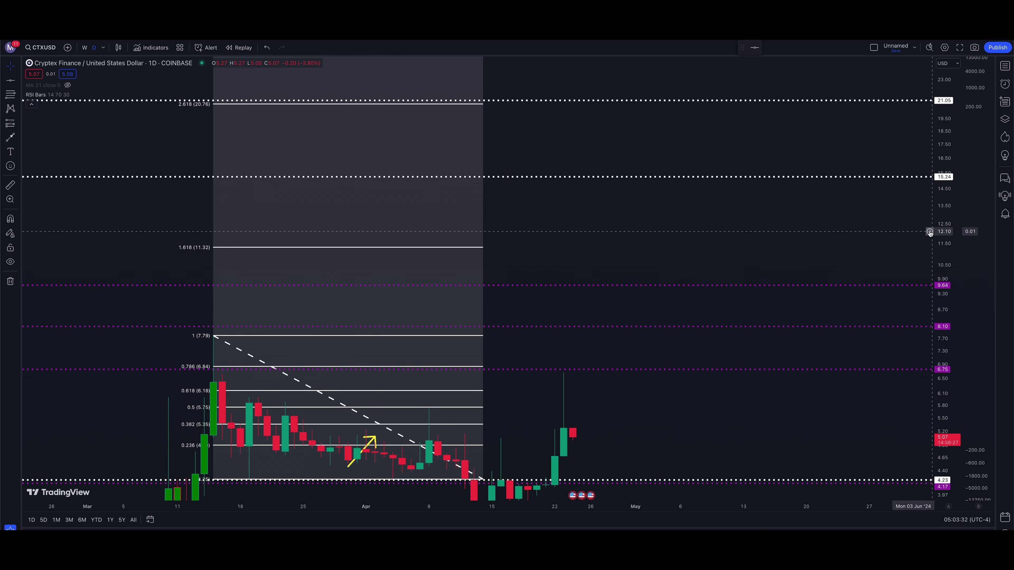
{"action": "left_click_drag", "start_coordinate": [781, 161], "coordinate": [778, 136]}
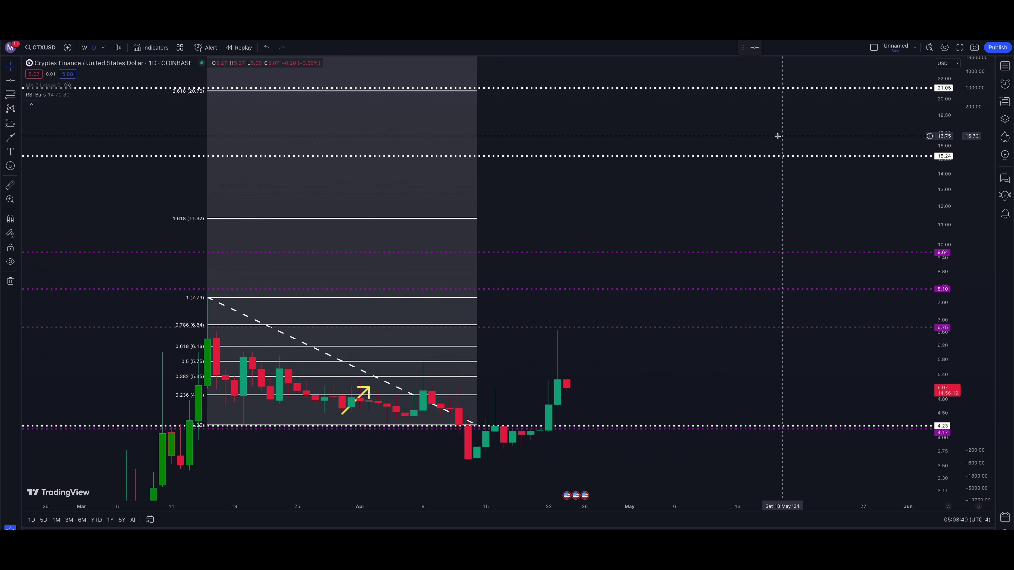
{"action": "left_click", "coordinate": [11, 185]}
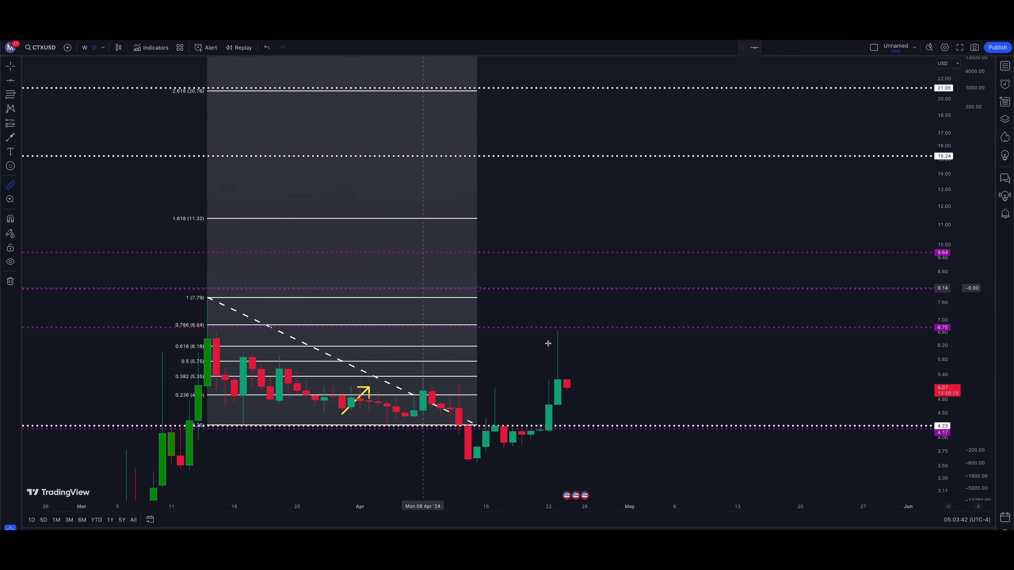
{"action": "left_click", "coordinate": [646, 381]}
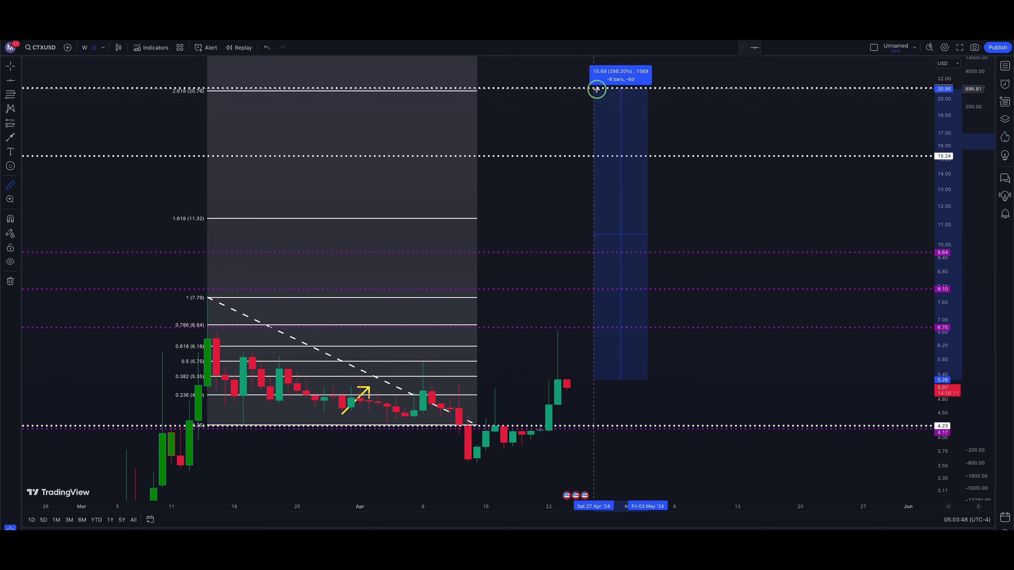
{"action": "left_click", "coordinate": [597, 88]}
- Point a temporary arrow from about 3.04 on 7 May at the 23 April candle near 4.94, swing it up to about 9.02, and cancel it
{"action": "left_click_drag", "start_coordinate": [945, 220], "coordinate": [944, 238]}
{"action": "left_click_drag", "start_coordinate": [779, 337], "coordinate": [782, 299]}
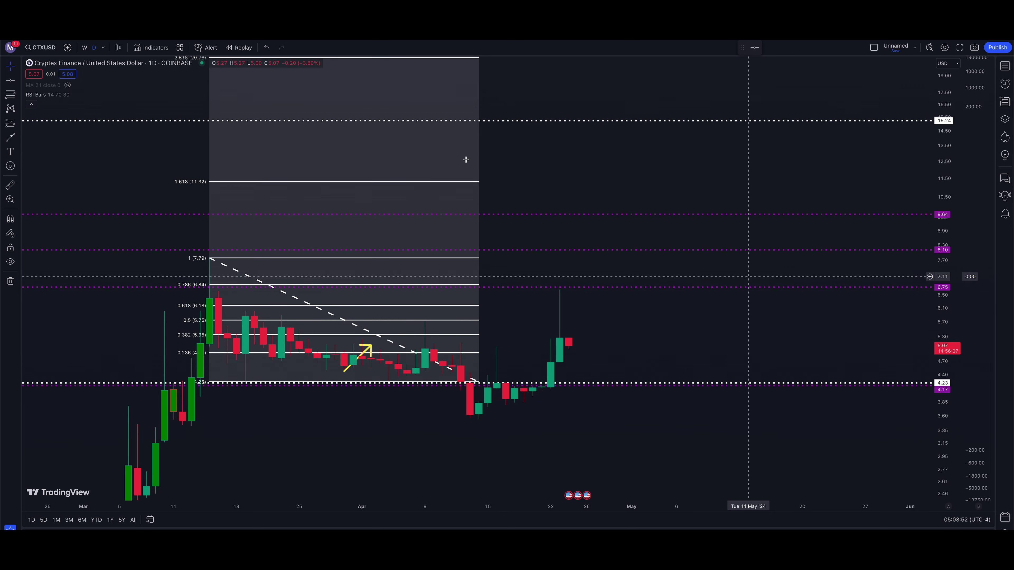
{"action": "left_click", "coordinate": [11, 137]}
{"action": "mouse_move", "coordinate": [685, 451]}
{"action": "left_mouse_down"}
{"action": "mouse_move", "coordinate": [562, 341]}
{"action": "mouse_move", "coordinate": [559, 352]}
{"action": "left_mouse_up"}
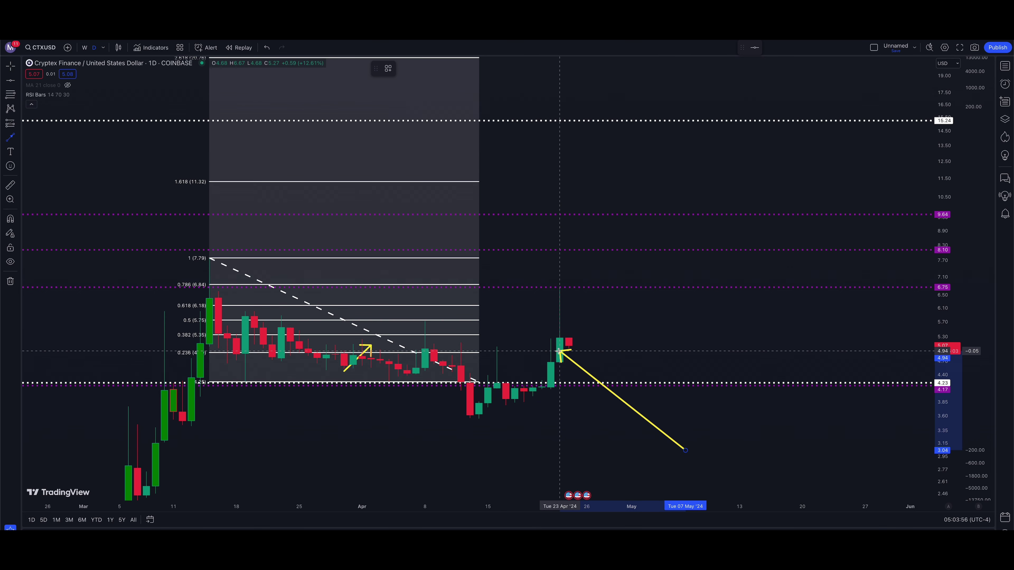
{"action": "left_click_drag", "start_coordinate": [563, 334], "coordinate": [586, 228]}
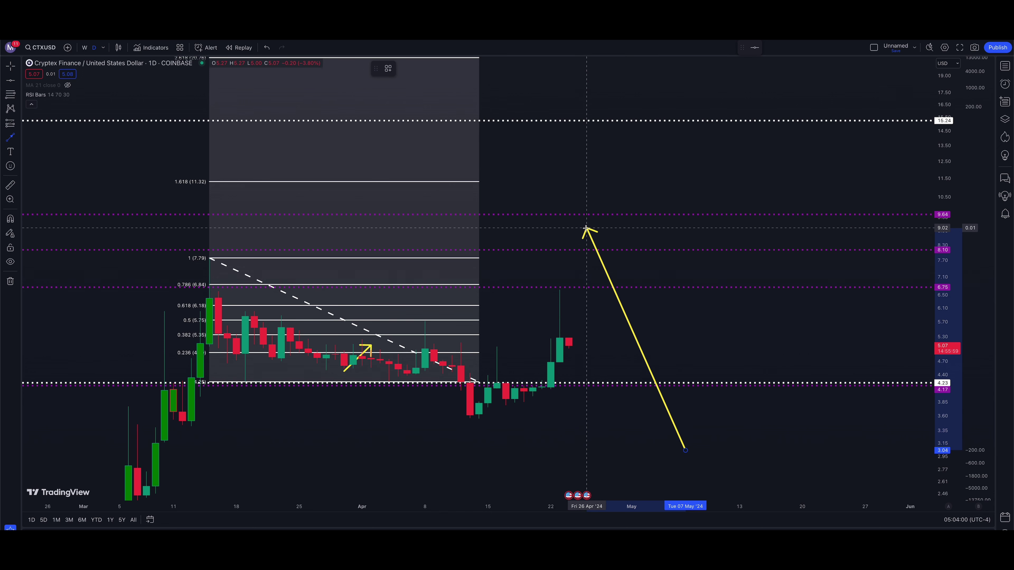
{"action": "key", "text": "Escape"}
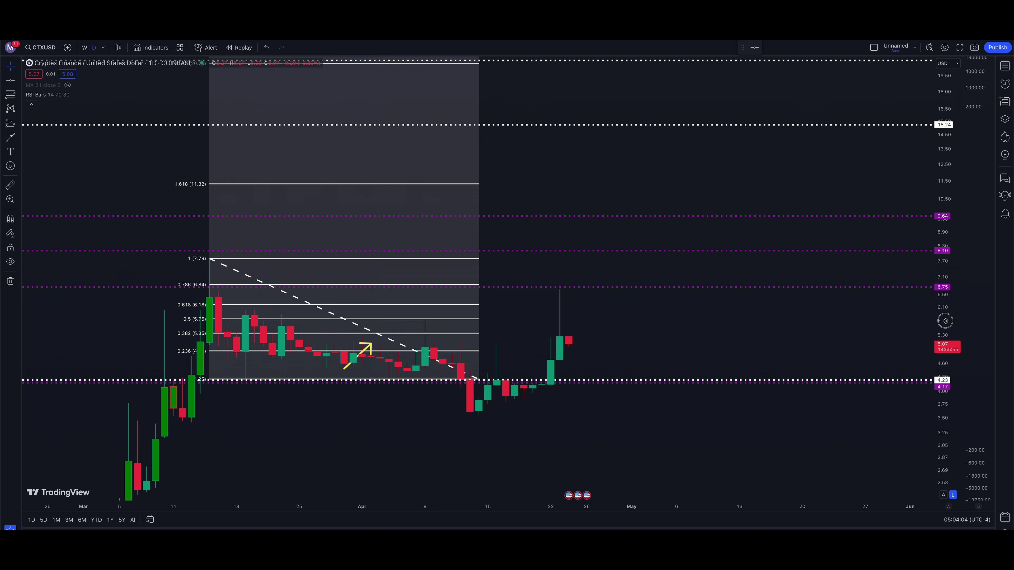
{"action": "left_click_drag", "start_coordinate": [802, 351], "coordinate": [817, 256]}
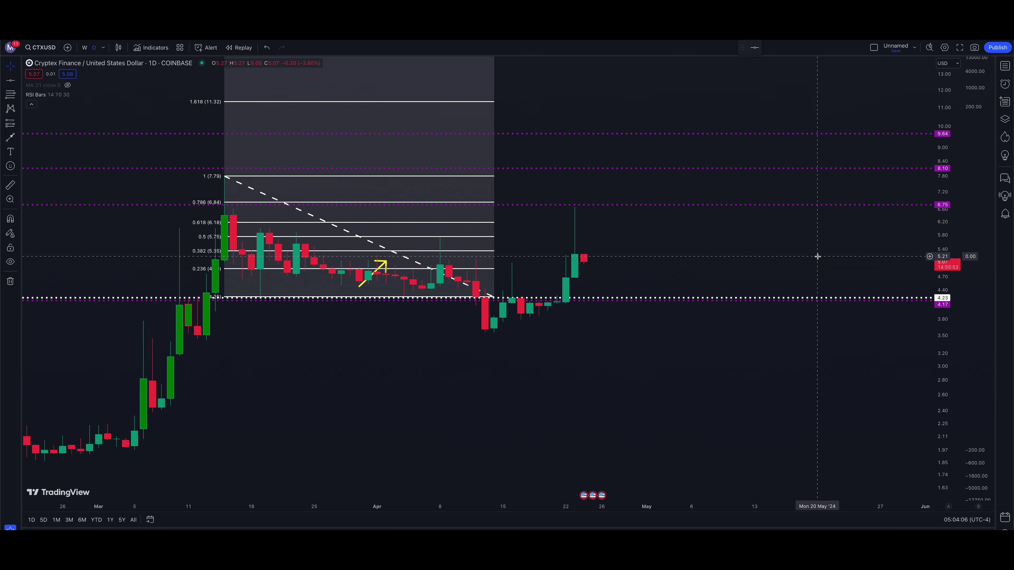